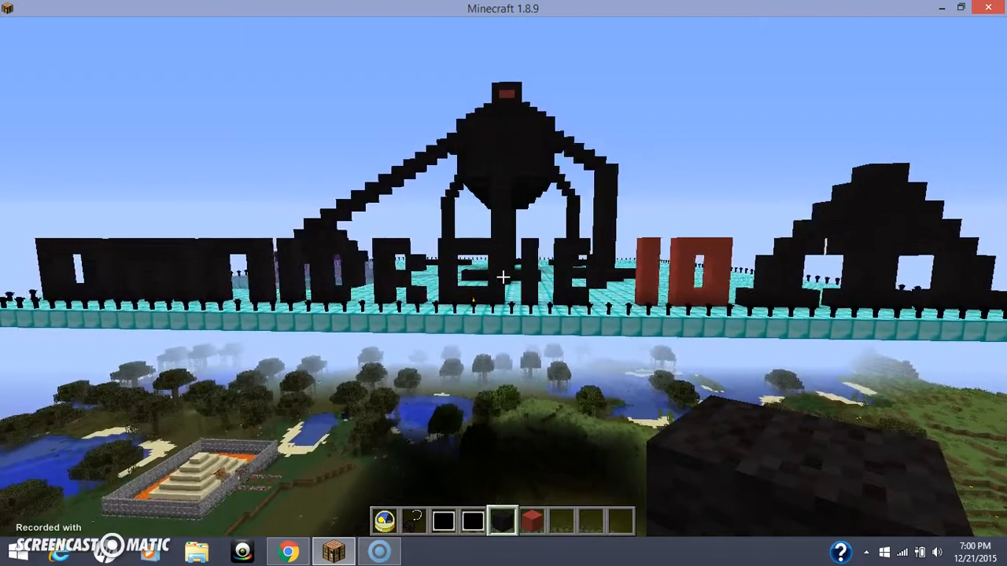
Fly along the lettering past the red 10 and rise over the diamond platform toward the robot
{"action": "key", "text": "w"}
{"action": "key", "text": "w"}
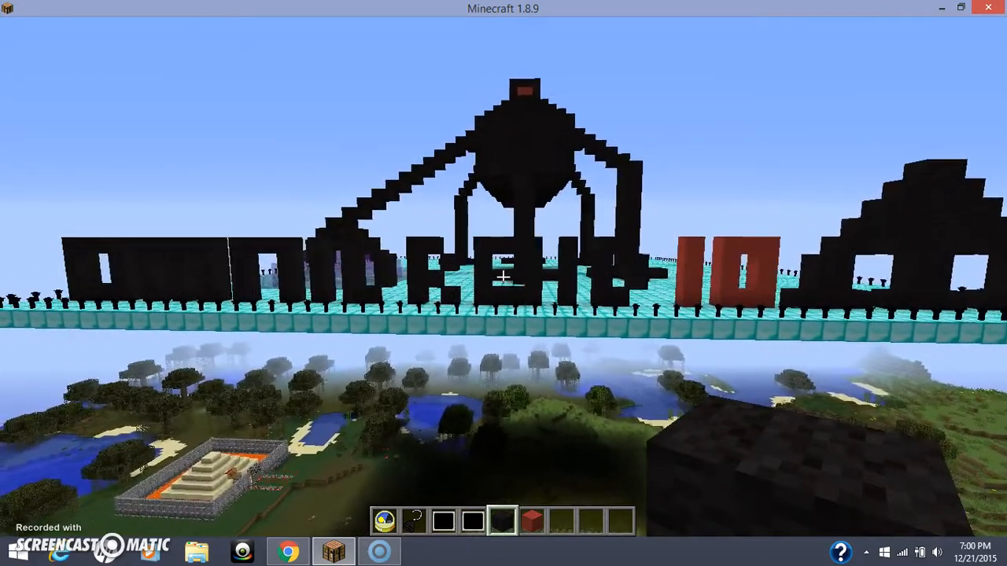
{"action": "key", "text": "w"}
{"action": "key", "text": "w"}
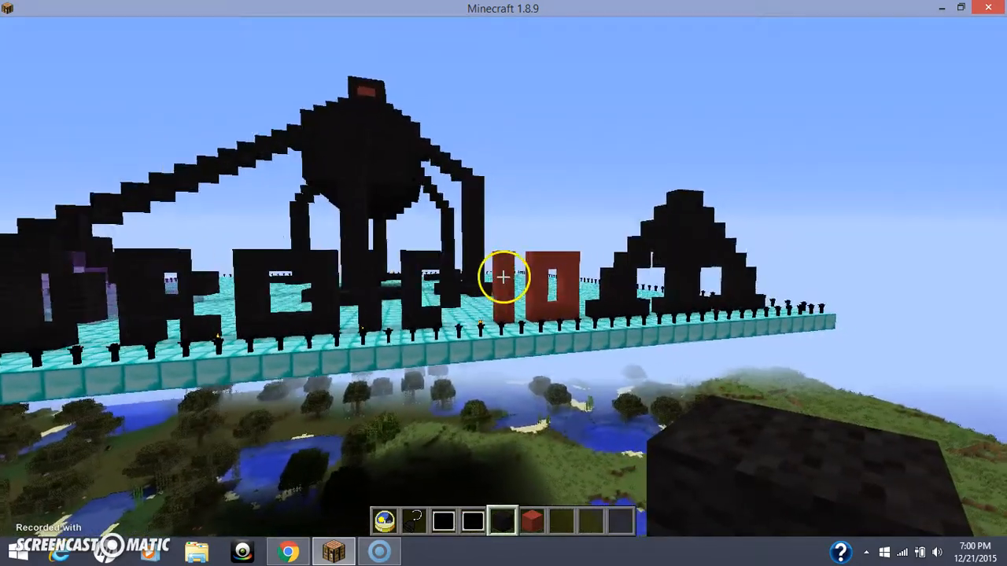
{"action": "key", "text": "w"}
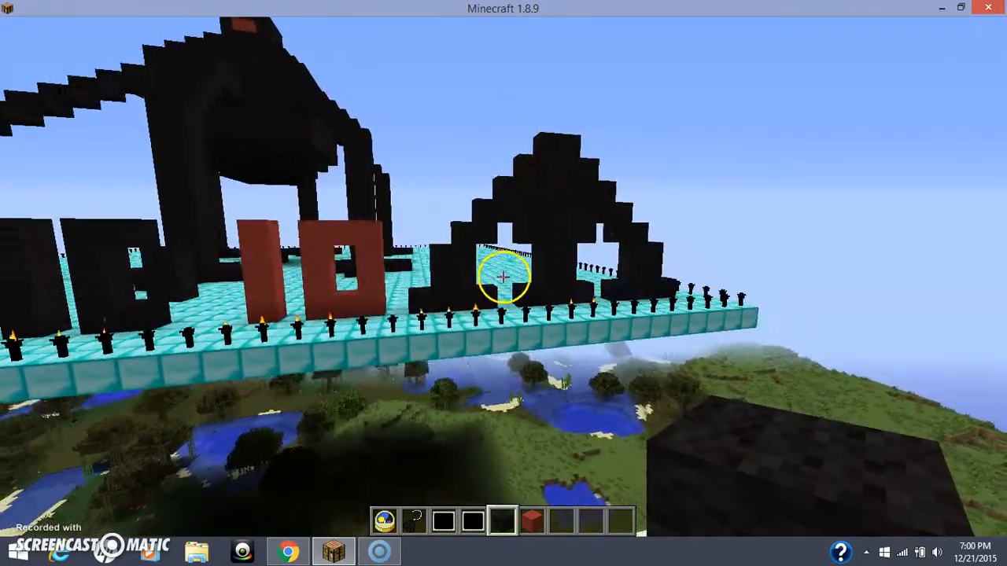
{"action": "key", "text": "s"}
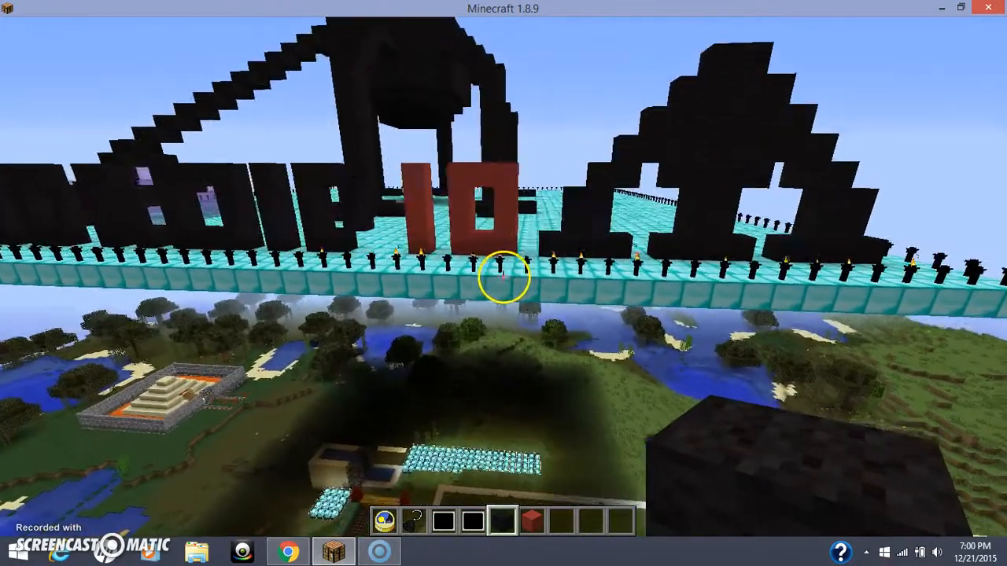
{"action": "key", "text": "a"}
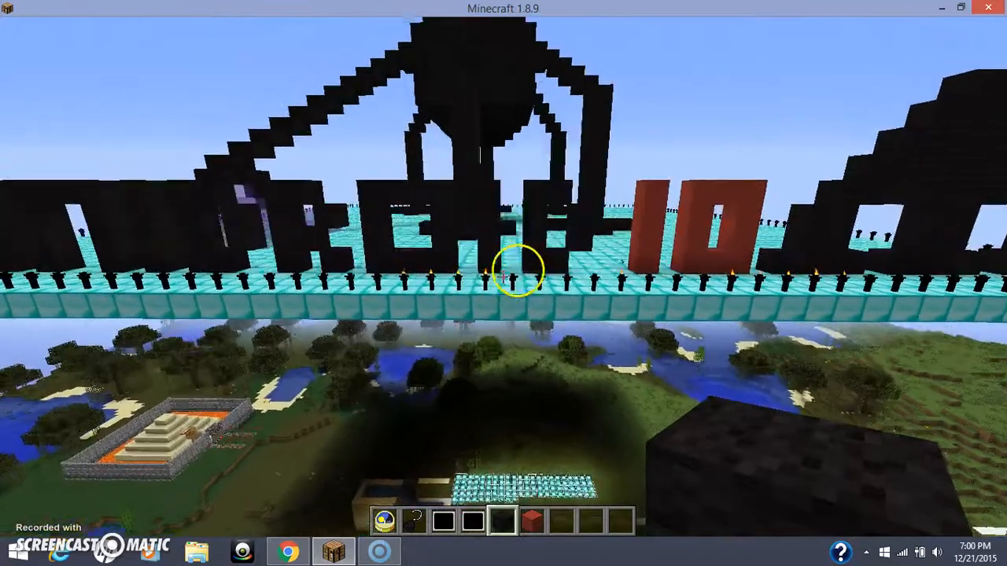
{"action": "key", "text": "d"}
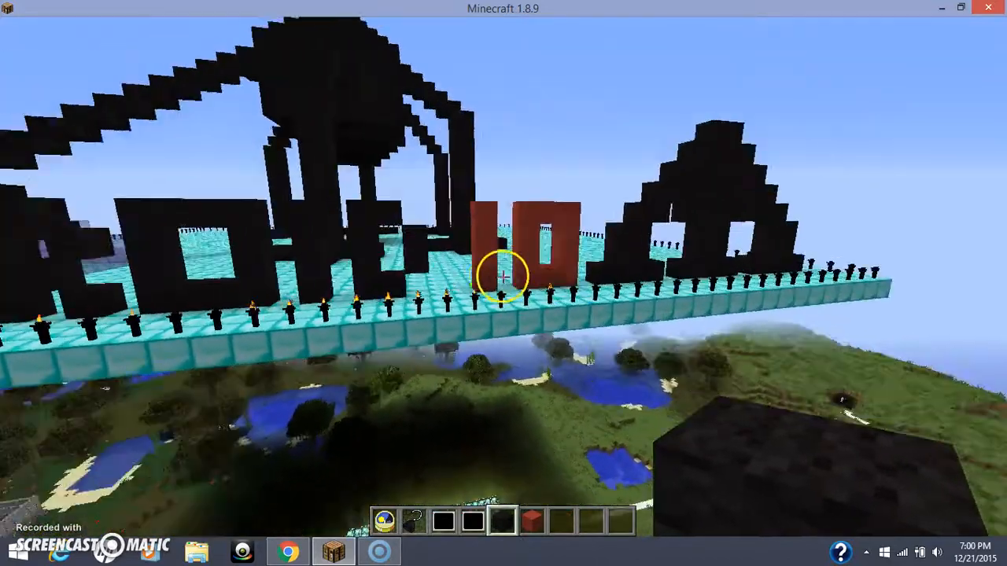
{"action": "key", "text": "w"}
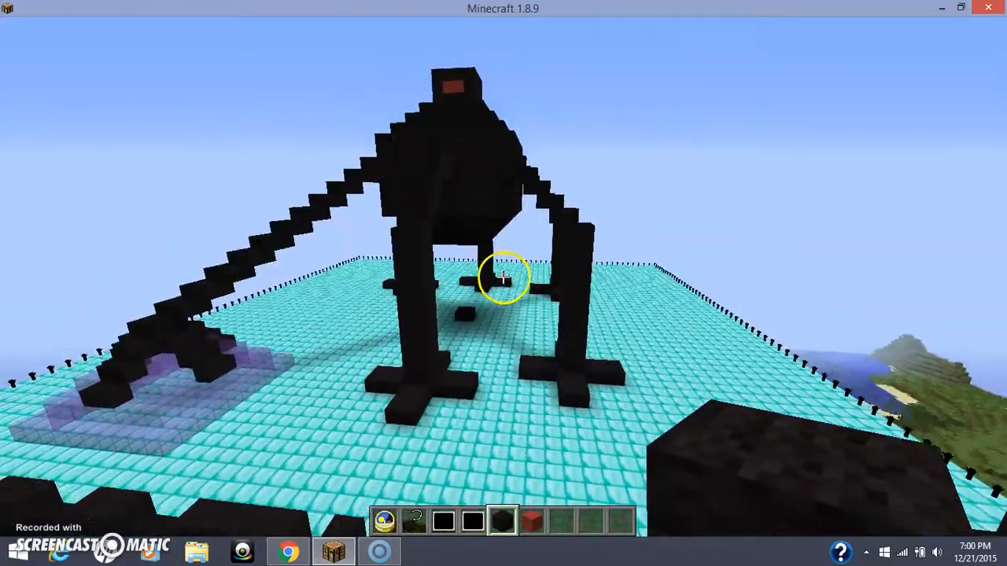
{"action": "key", "text": "space"}
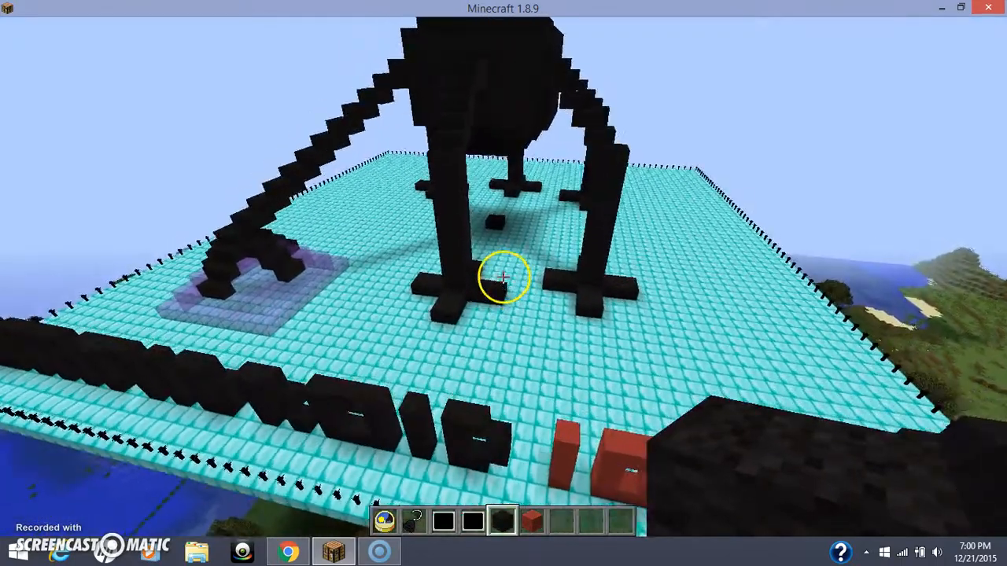
Circle the robot's body and sides, face its red eye, then pull back to see the whole build
{"action": "key", "text": "w"}
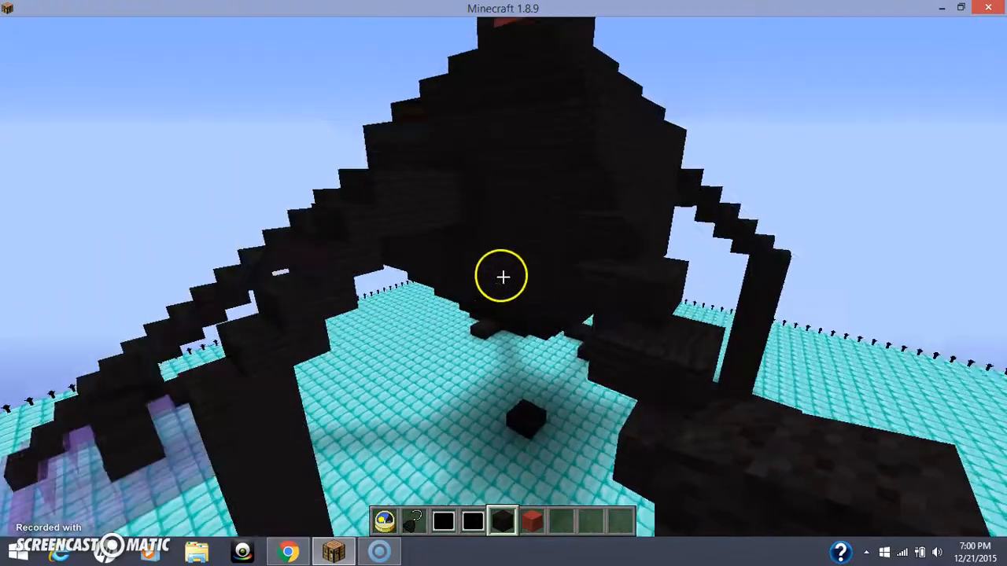
{"action": "key", "text": "s"}
{"action": "key", "text": "a"}
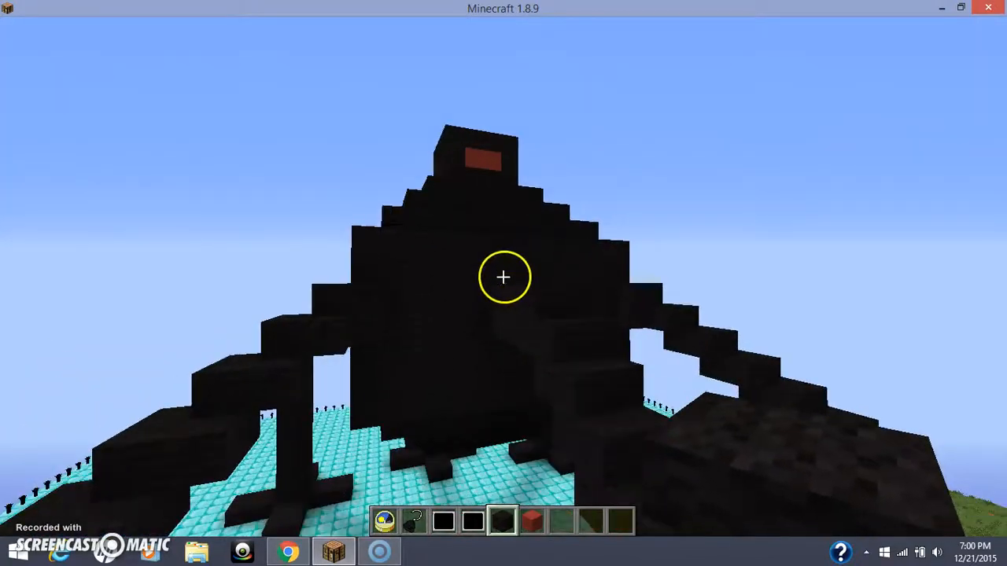
{"action": "key", "text": "w"}
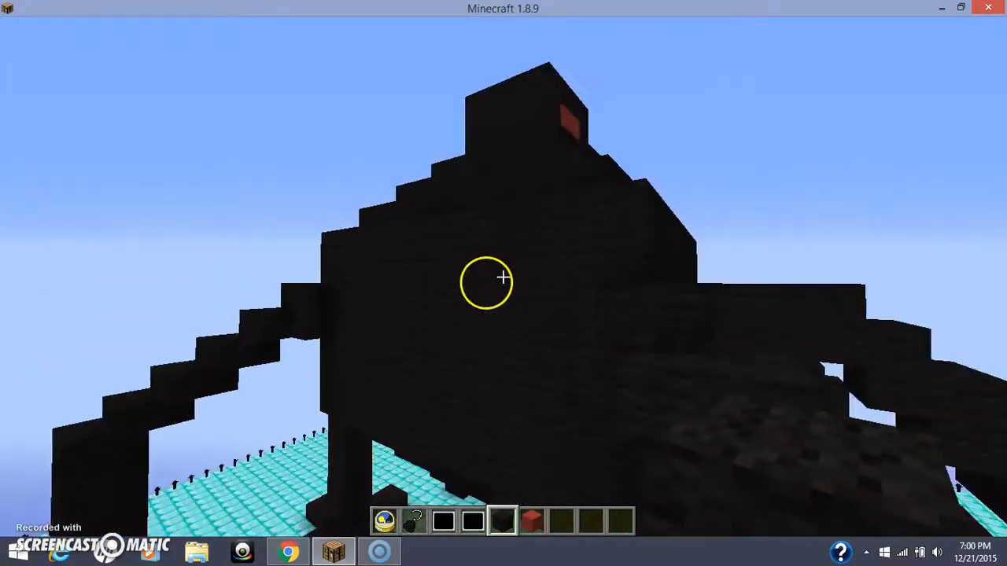
{"action": "key", "text": "a"}
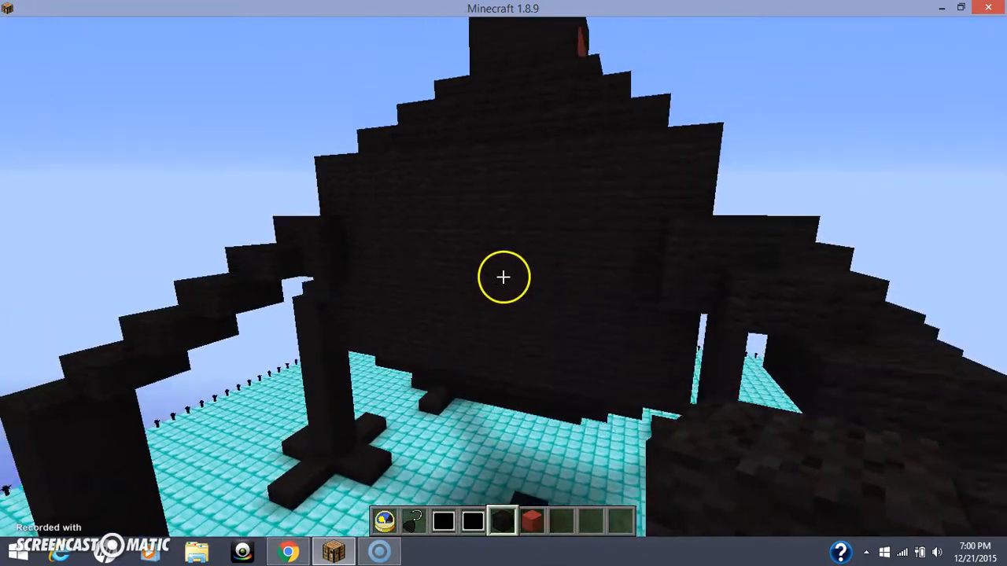
{"action": "key", "text": "w"}
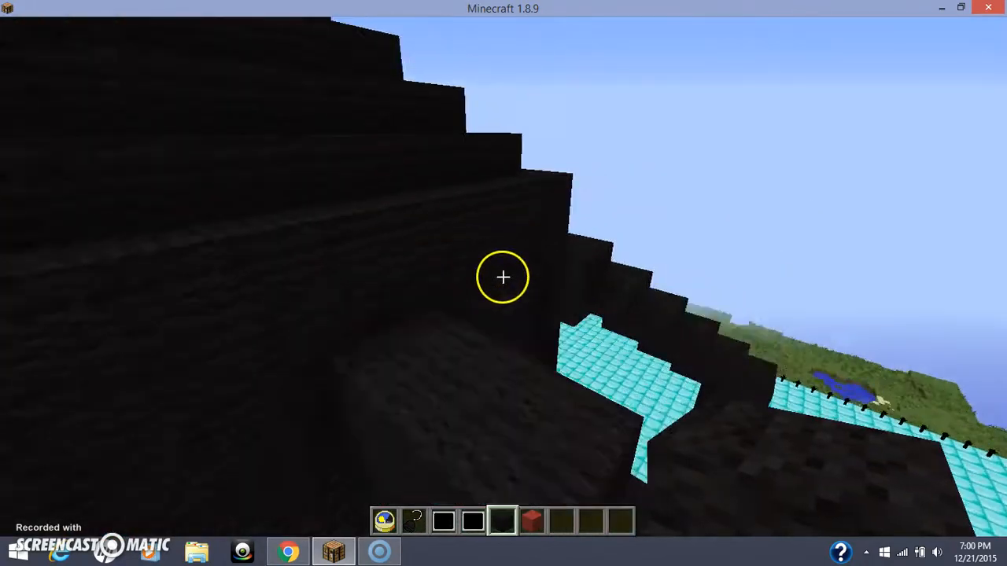
{"action": "key", "text": "w"}
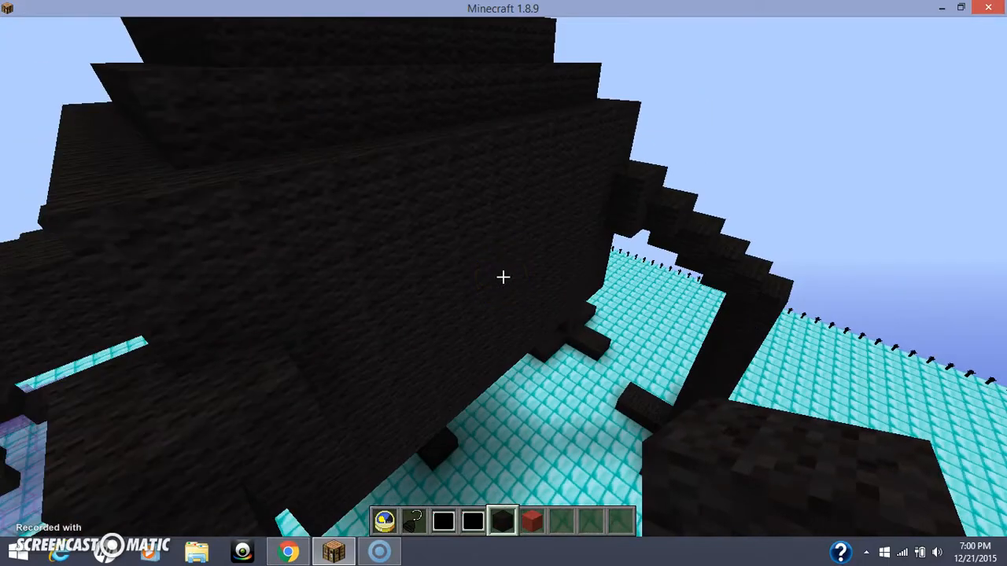
{"action": "left_click", "coordinate": [504, 277]}
{"action": "key", "text": "w"}
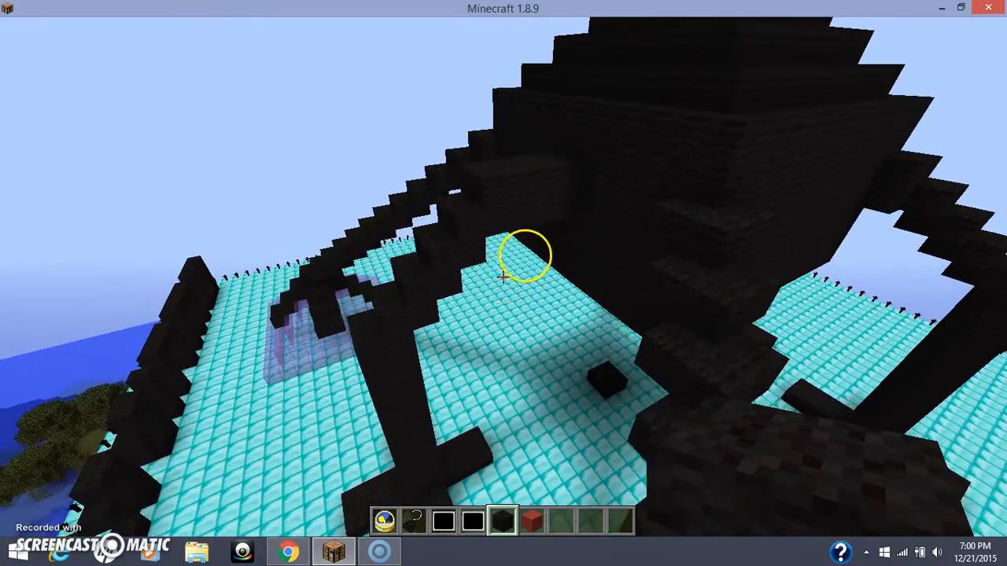
{"action": "key", "text": "s"}
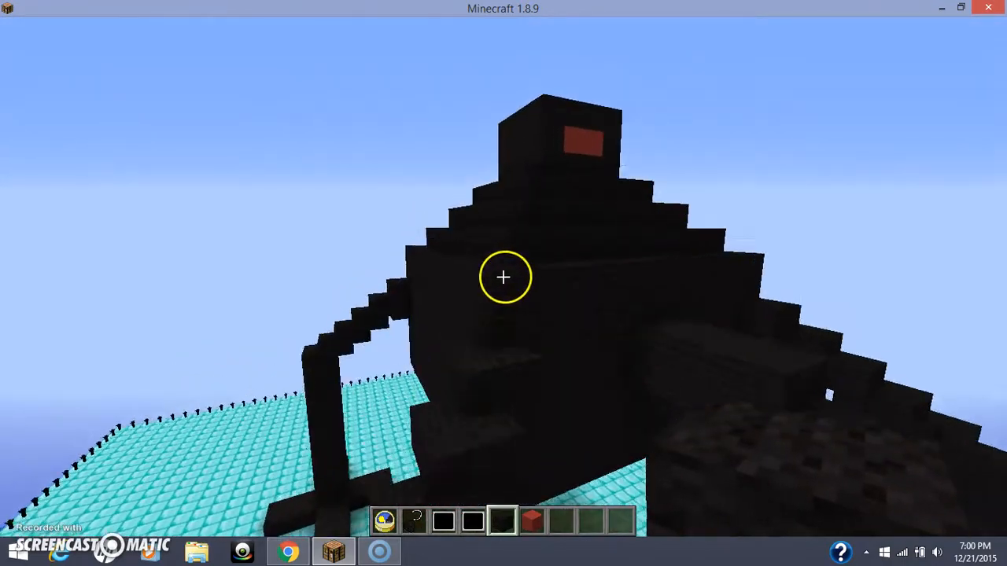
{"action": "key", "text": "s"}
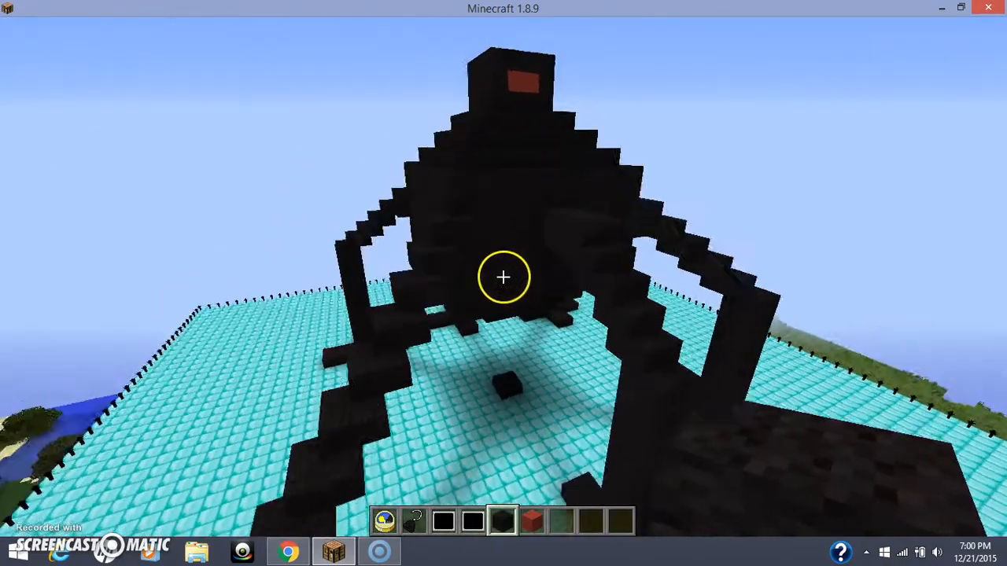
Fly beneath the robot past its legs, arm and claw, and look into the glass pyramid base
{"action": "key", "text": "w"}
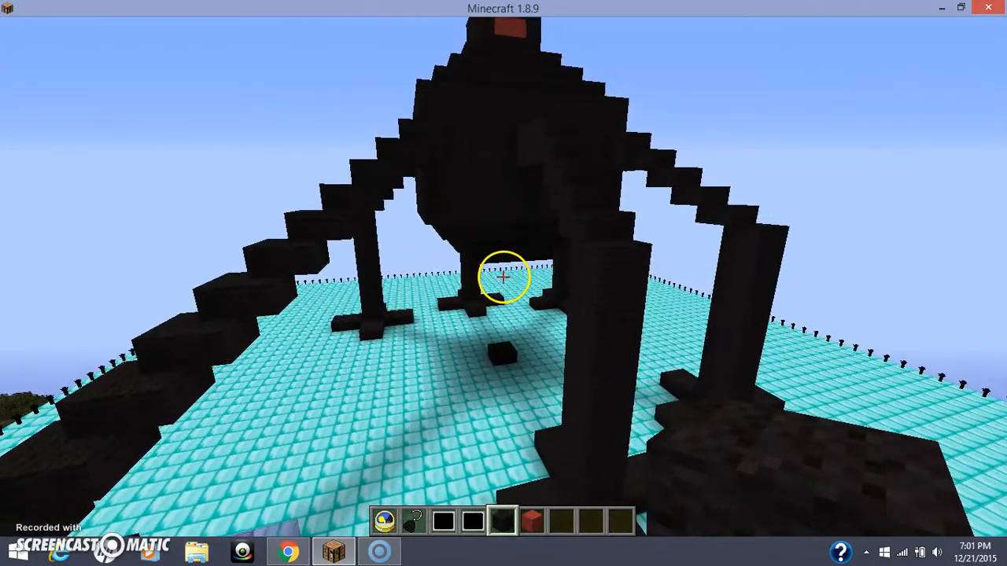
{"action": "key", "text": "w"}
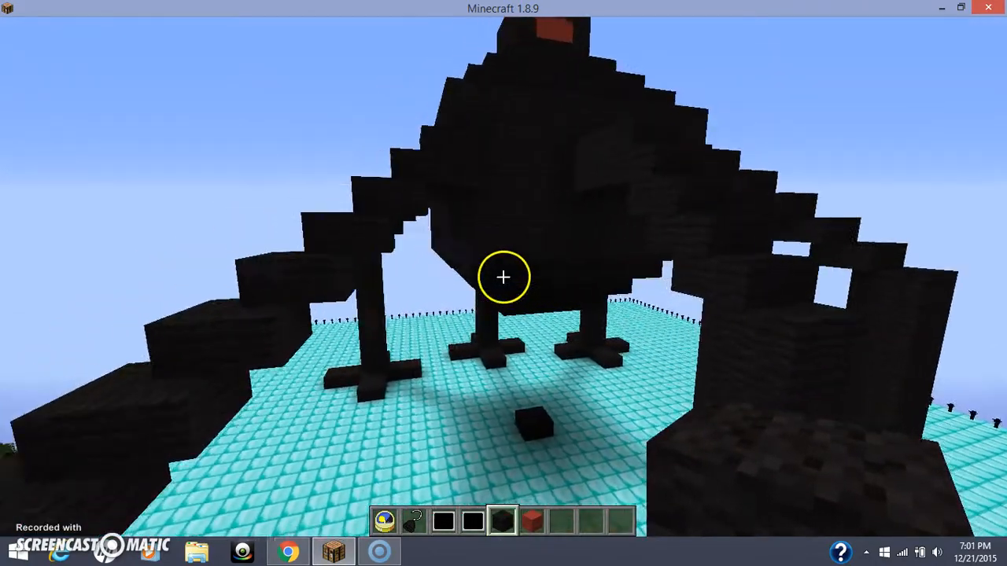
{"action": "key", "text": "space"}
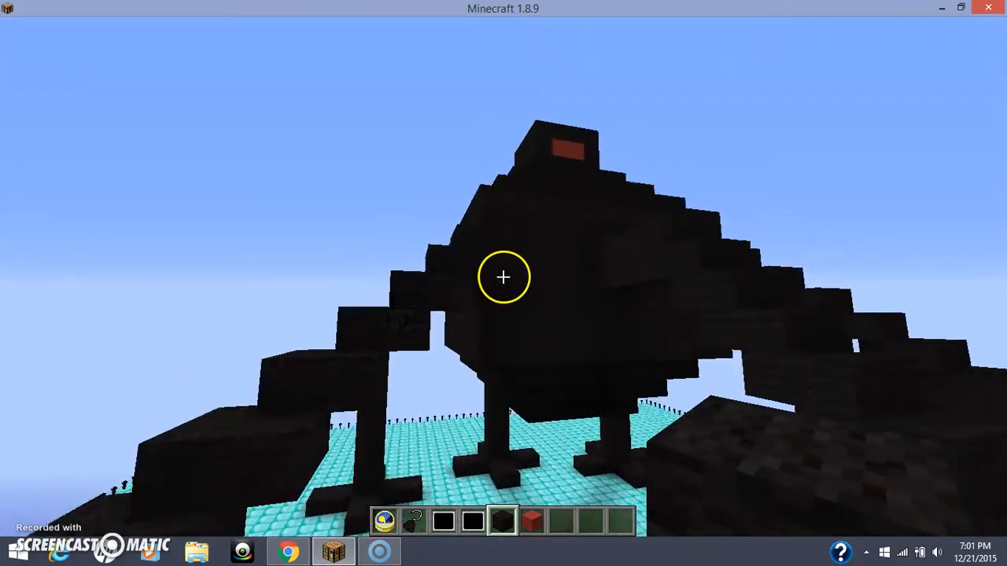
{"action": "key", "text": "w"}
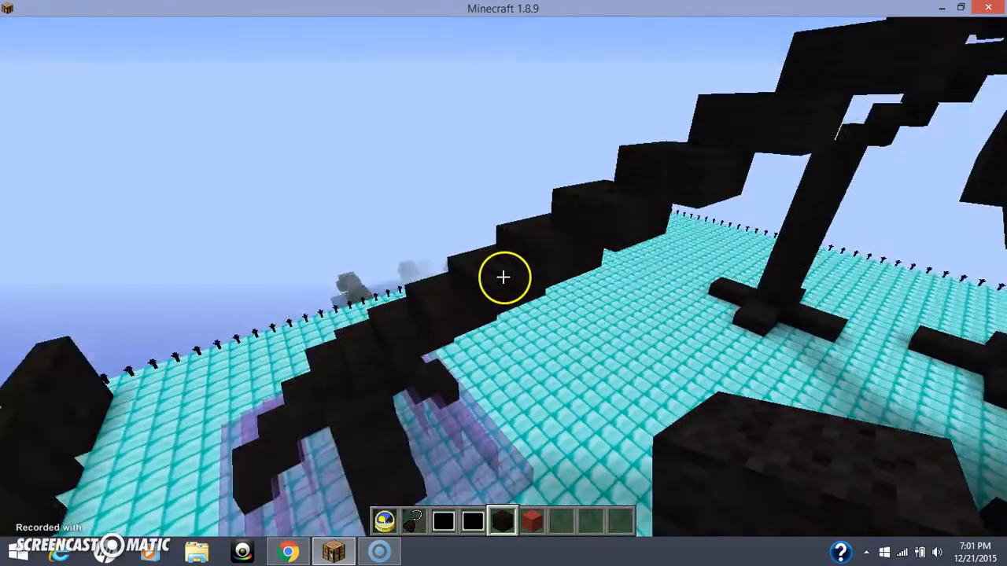
{"action": "key", "text": "w"}
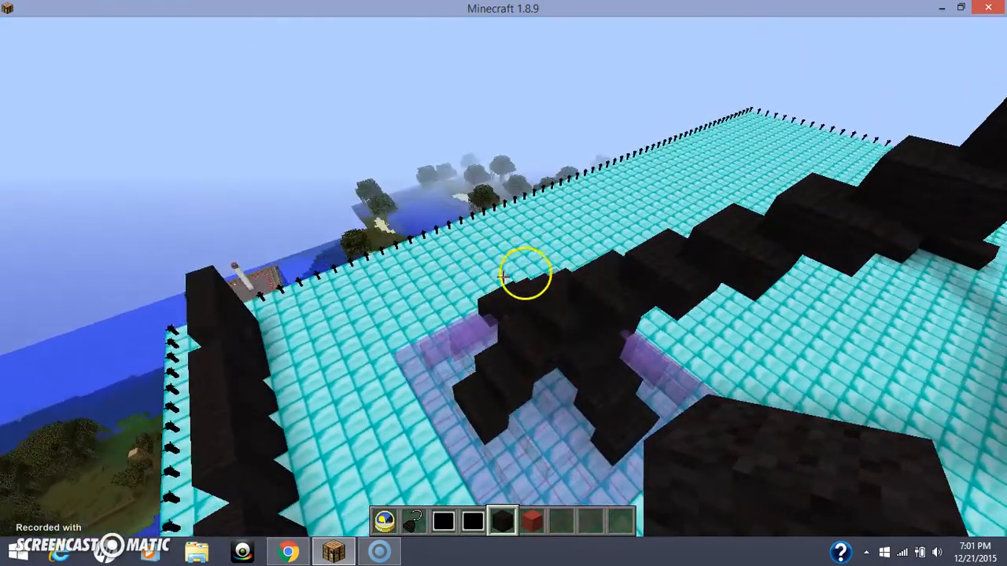
{"action": "key", "text": "w"}
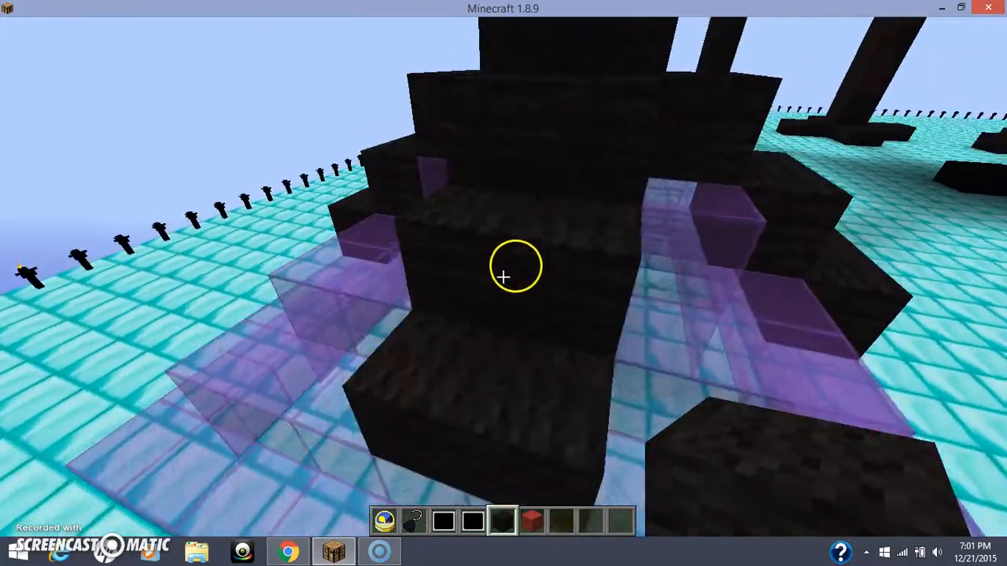
{"action": "key", "text": "s"}
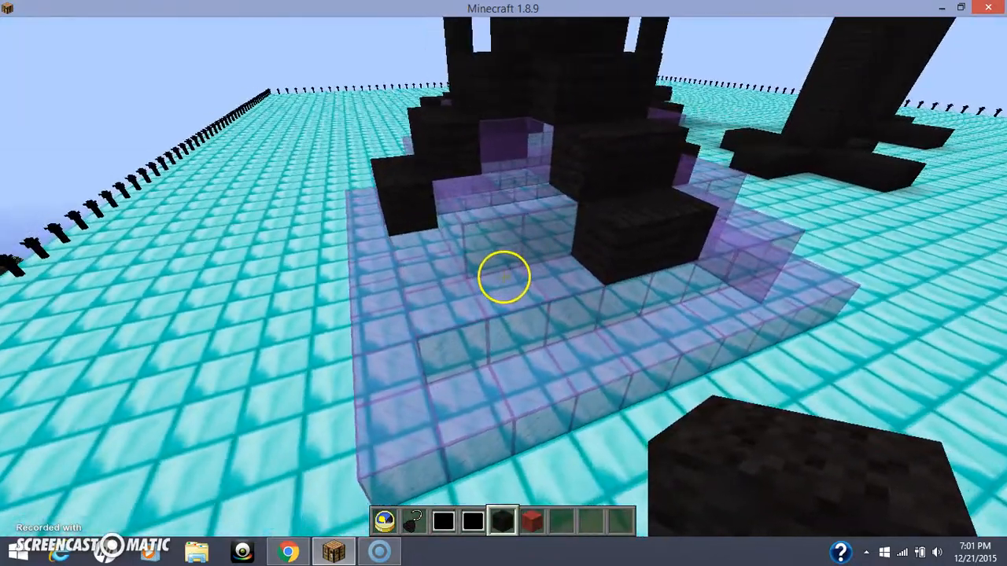
{"action": "key", "text": "w"}
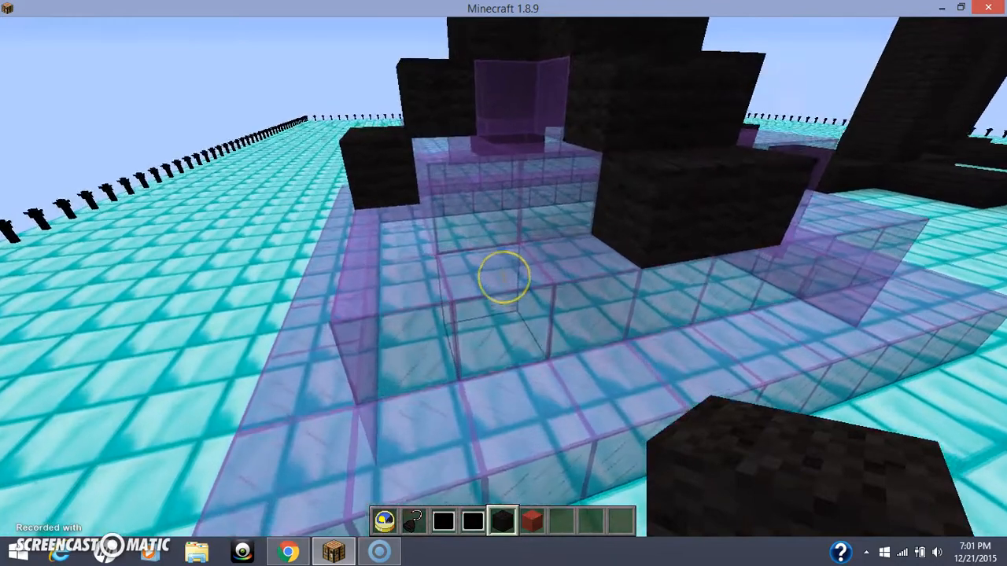
{"action": "key", "text": "w"}
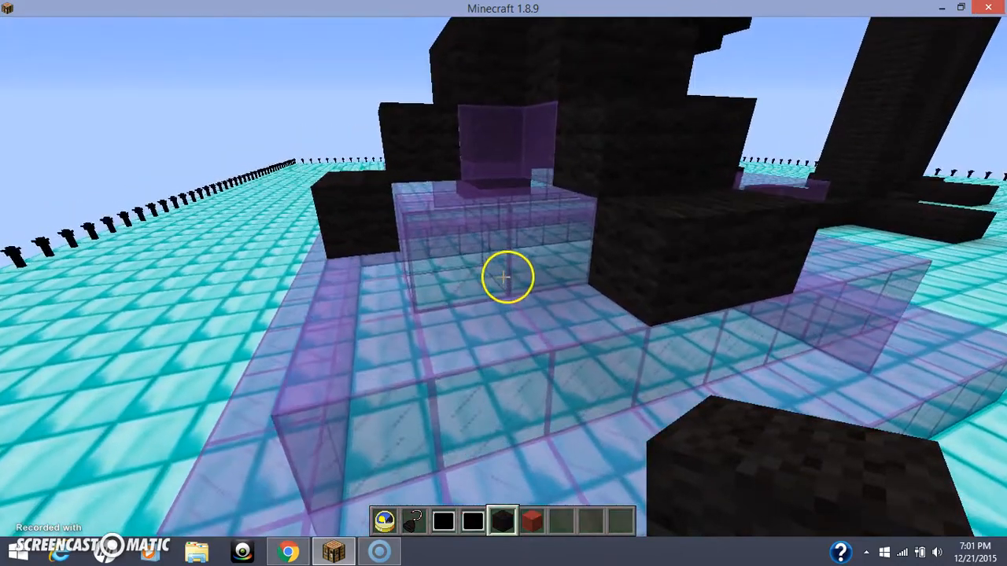
{"action": "key", "text": "w"}
{"action": "key", "text": "w"}
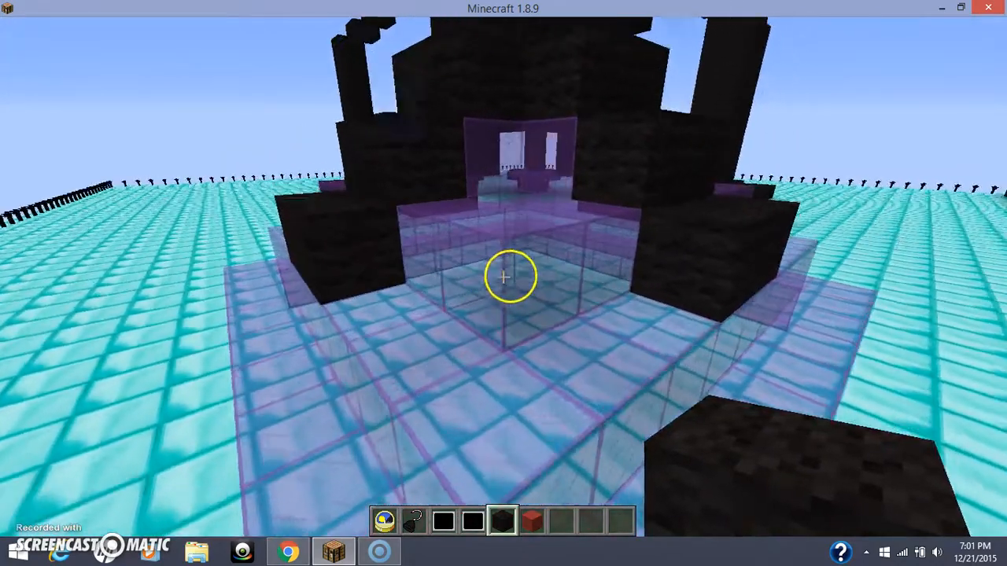
{"action": "key", "text": "w"}
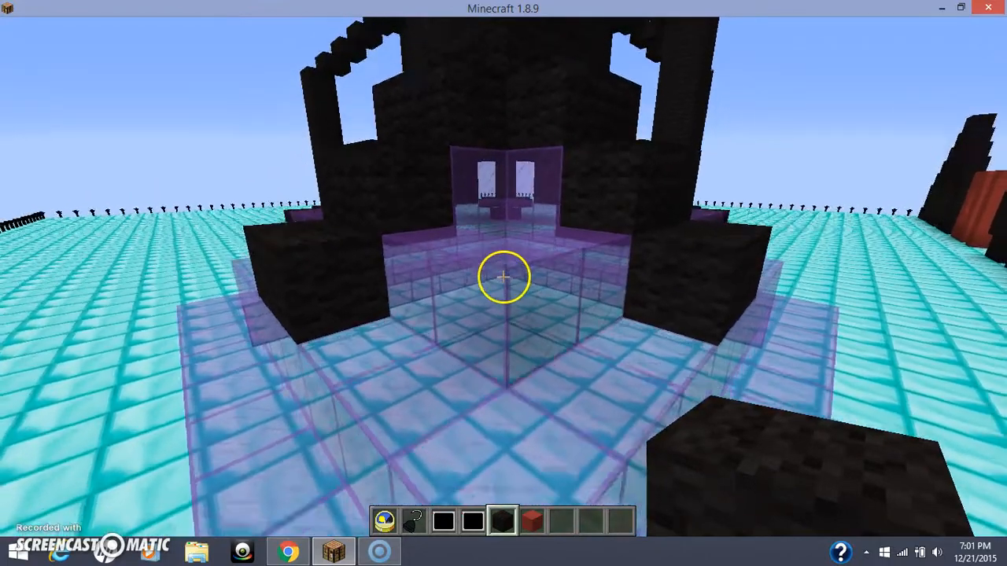
{"action": "key", "text": "w"}
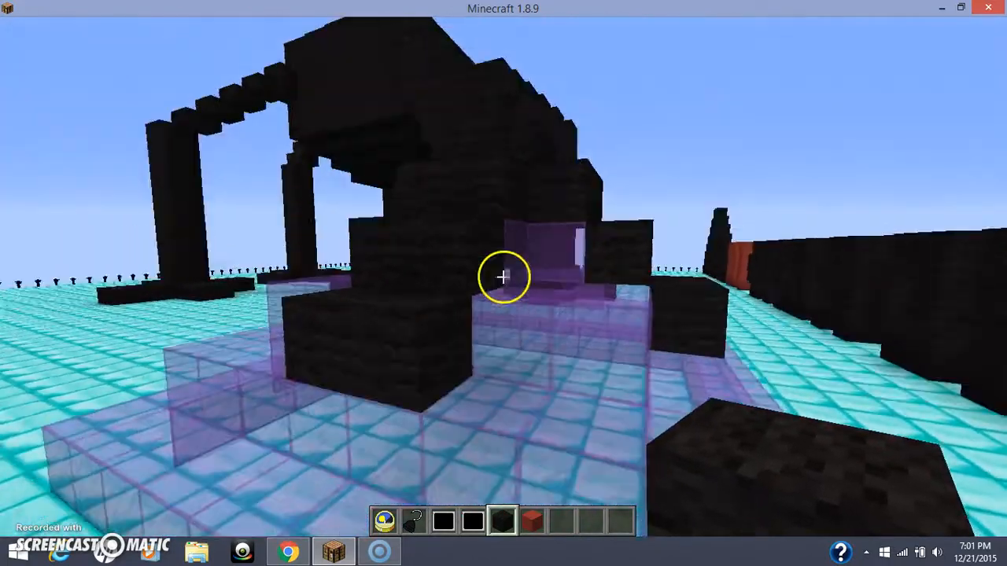
Circle back around the black robot to face it head-on and view its legs from the side
{"action": "key", "text": "s"}
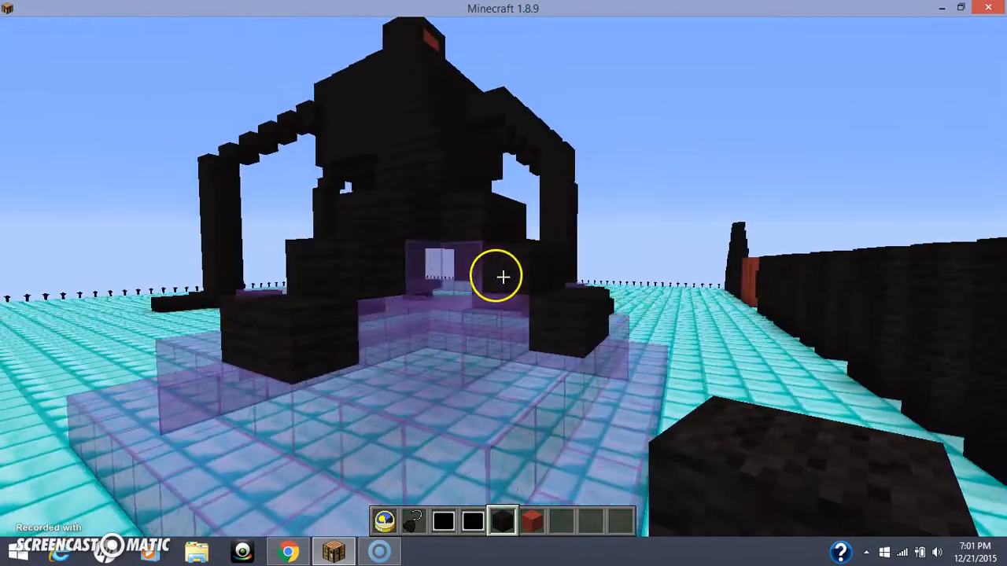
{"action": "key", "text": "w"}
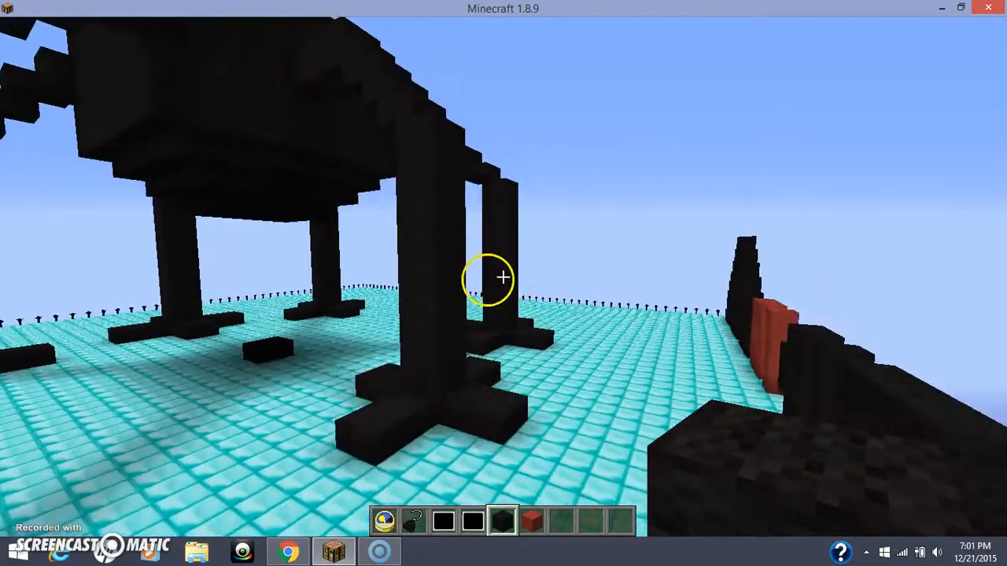
{"action": "key", "text": "w"}
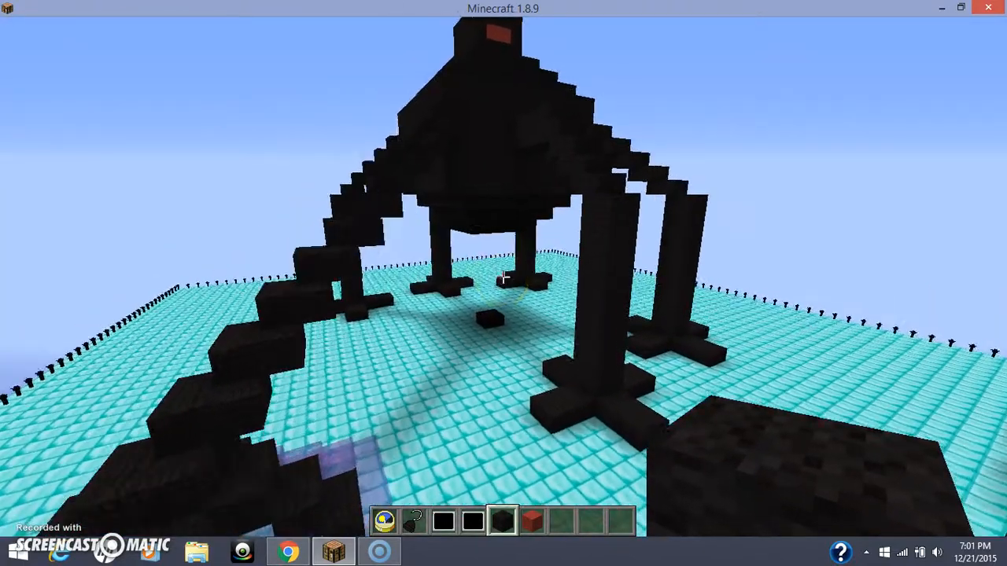
{"action": "key", "text": "w"}
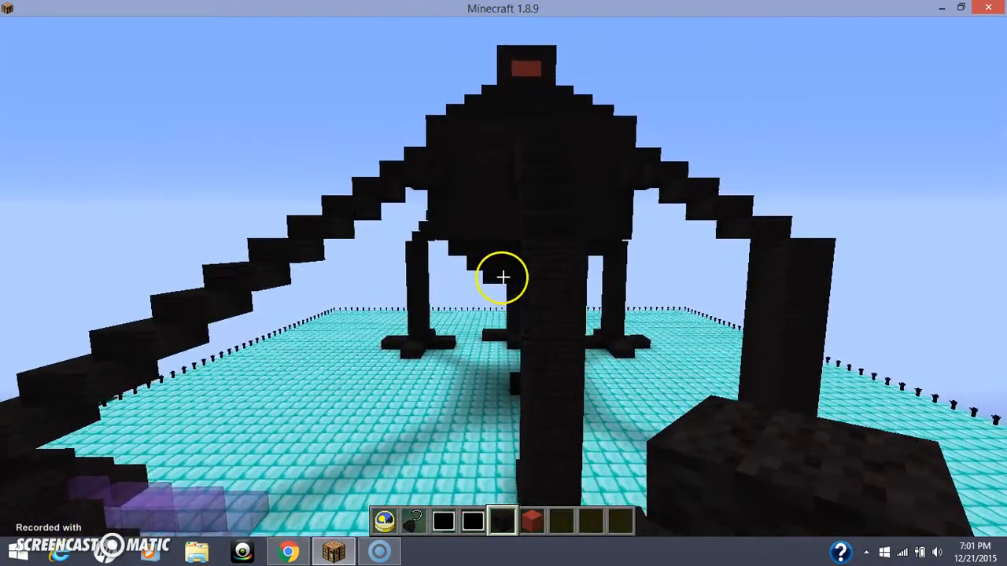
{"action": "key", "text": "a"}
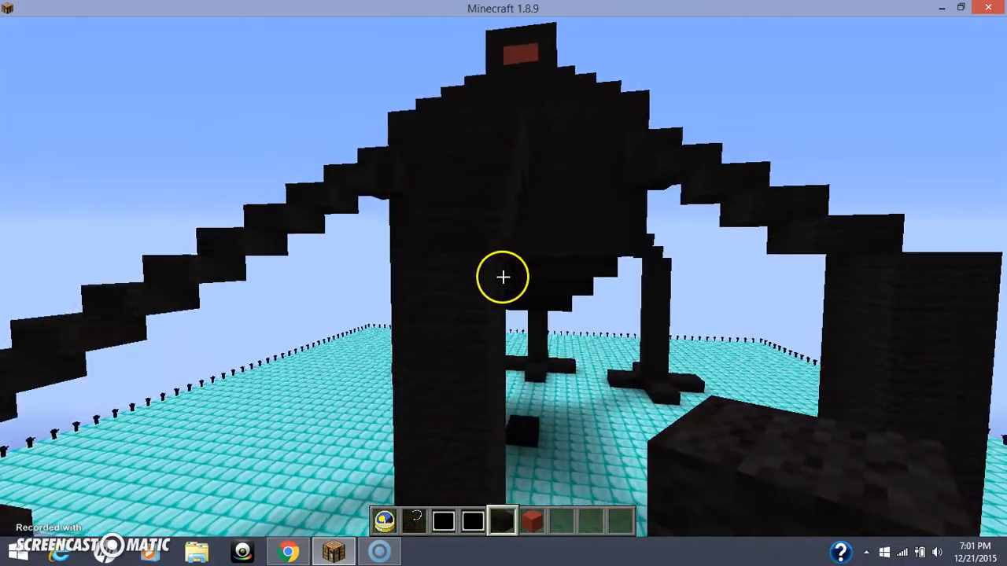
{"action": "key", "text": "w"}
{"action": "key", "text": "w"}
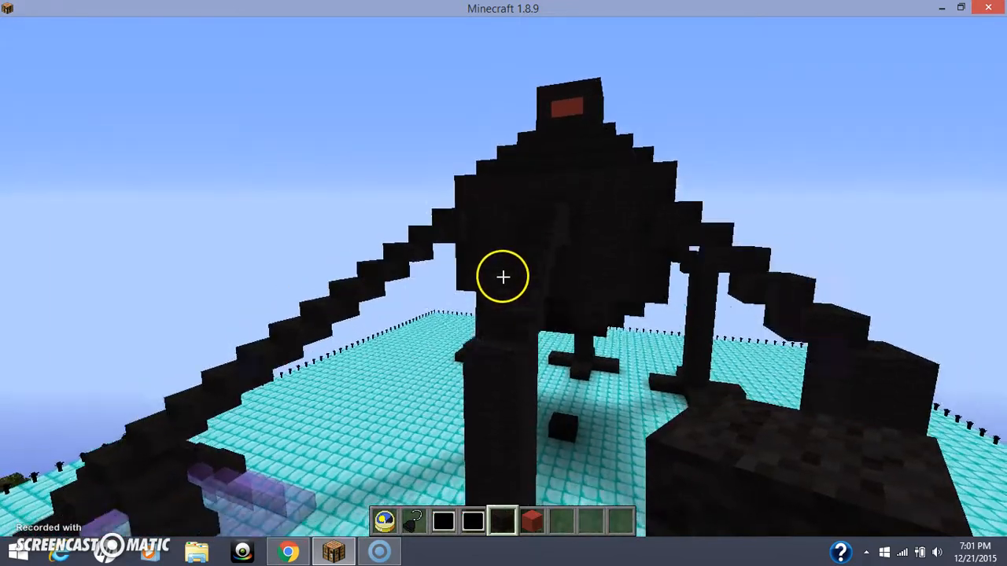
{"action": "key", "text": "w"}
{"action": "key", "text": "w"}
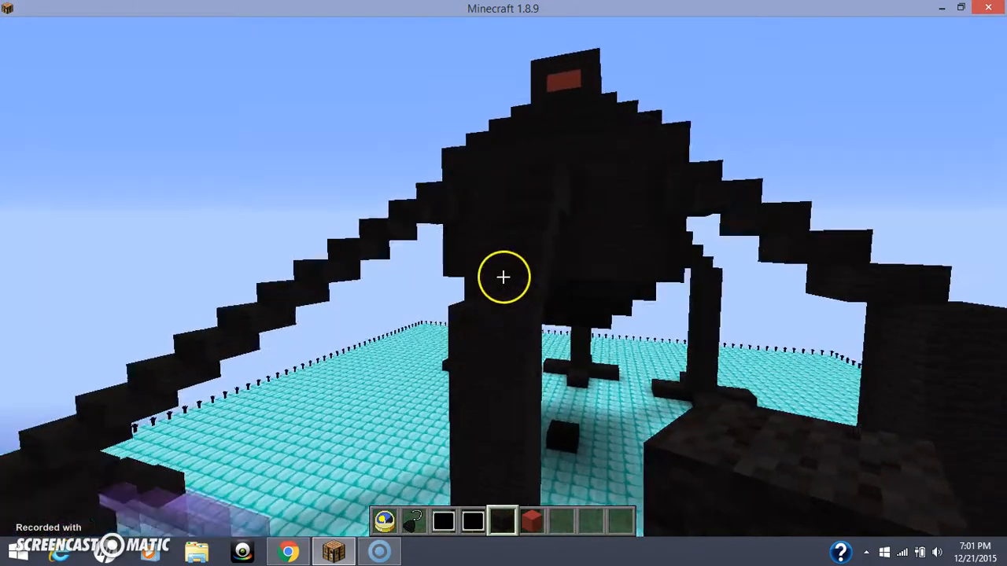
{"action": "key", "text": "w"}
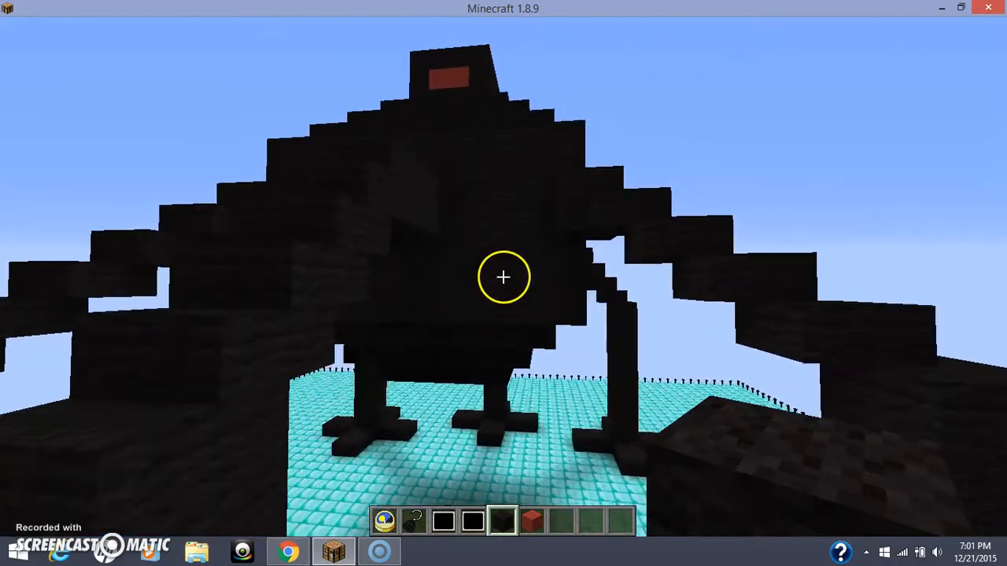
{"action": "key", "text": "w"}
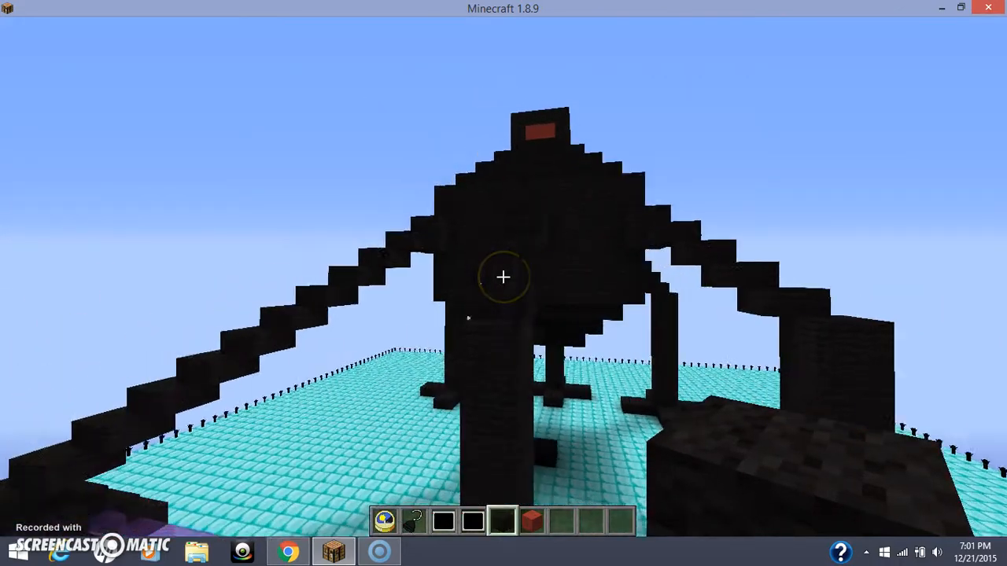
{"action": "key", "text": "w"}
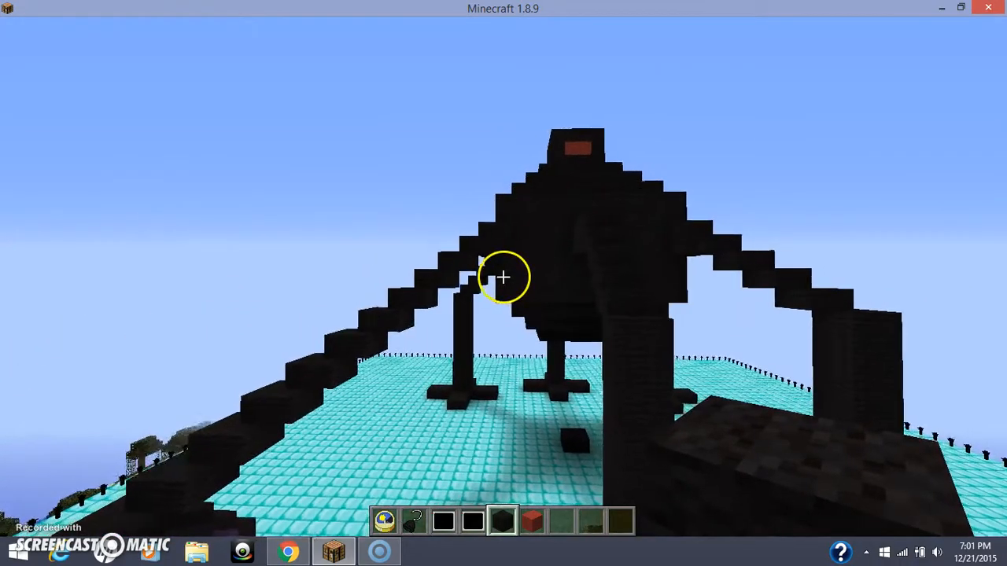
{"action": "key", "text": "w"}
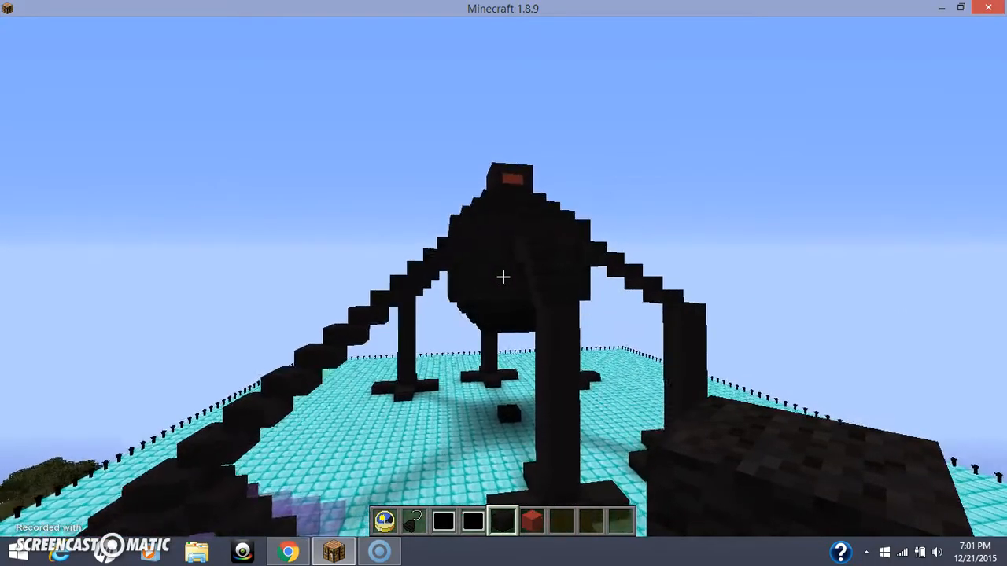
Hold the map to view the world overview of the build site, then switch to red wool
{"action": "left_click", "coordinate": [503, 277]}
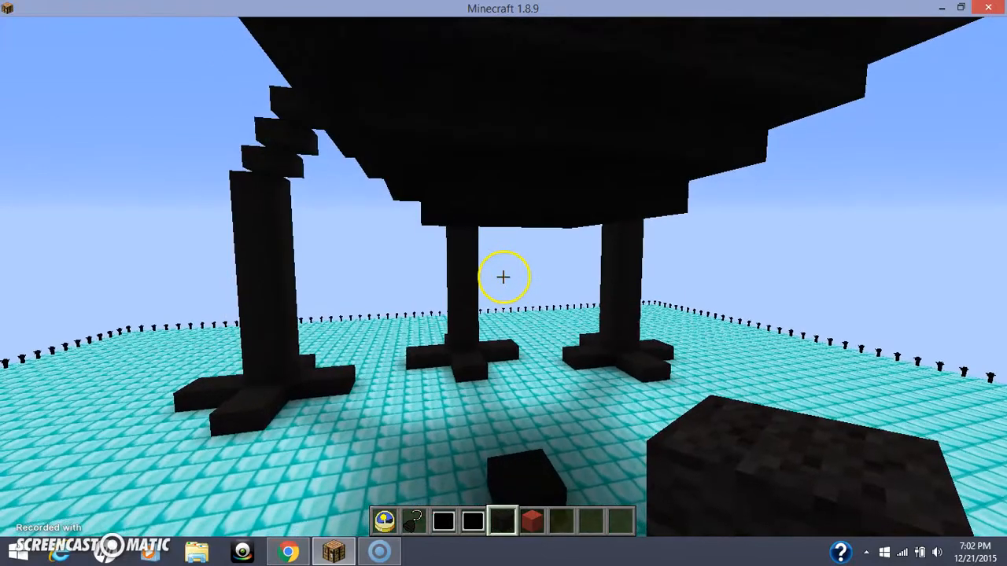
{"action": "scroll", "coordinate": [503, 277], "scroll_direction": "up", "scroll_amount": 1}
{"action": "scroll", "coordinate": [503, 277], "scroll_direction": "up", "scroll_amount": 1}
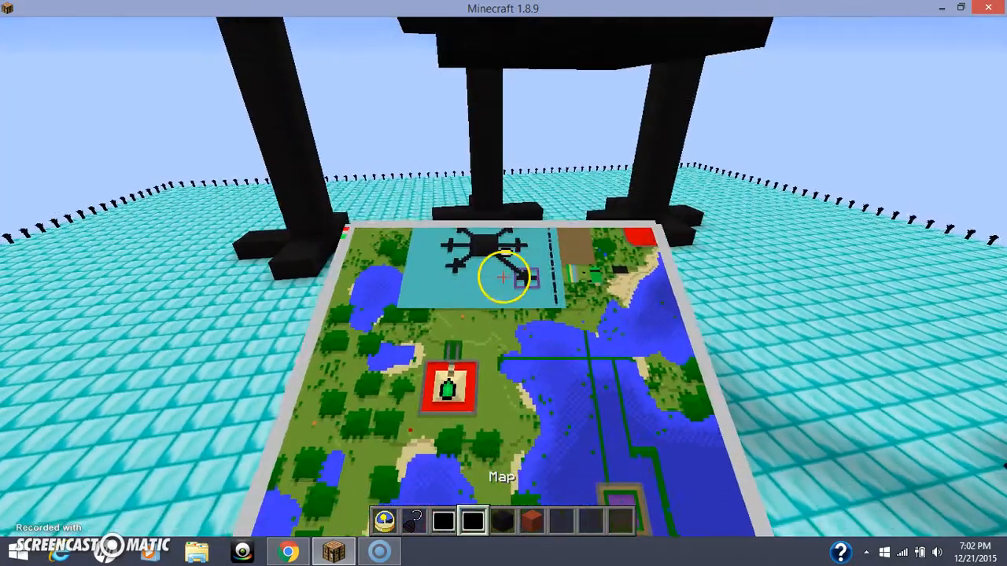
{"action": "scroll", "coordinate": [503, 277], "scroll_direction": "up", "scroll_amount": 1}
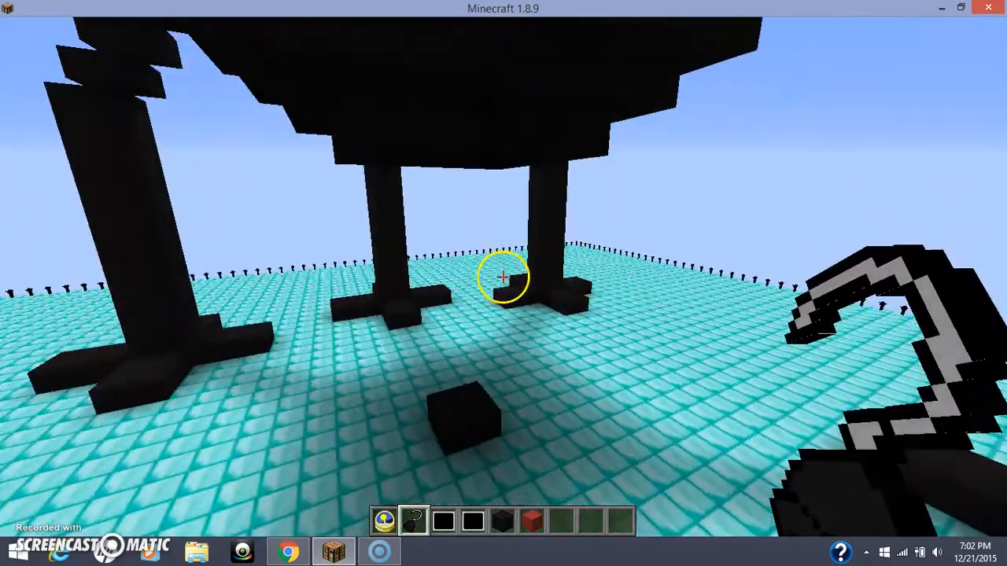
{"action": "scroll", "coordinate": [504, 277], "scroll_direction": "down", "scroll_amount": 2}
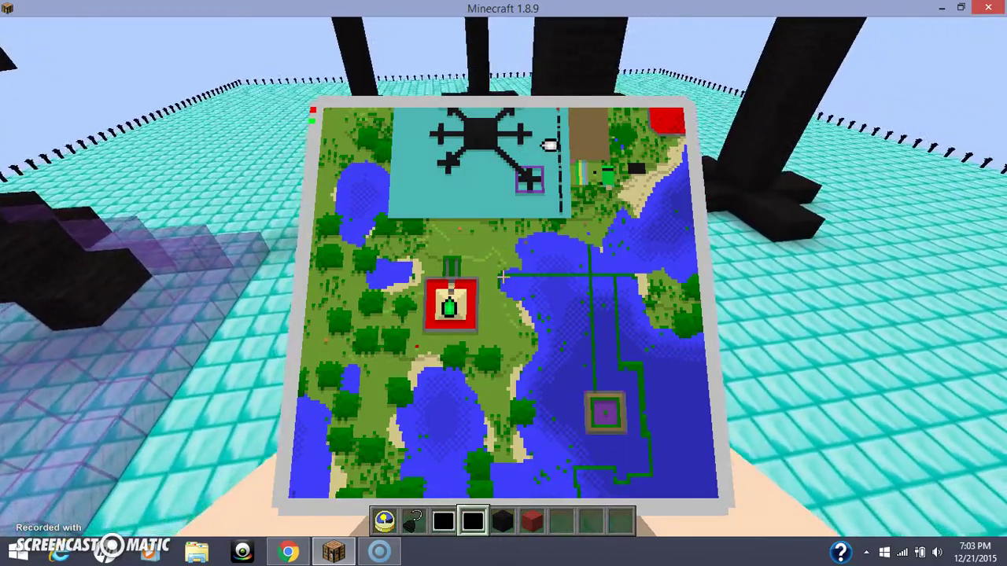
{"action": "left_click", "coordinate": [504, 276]}
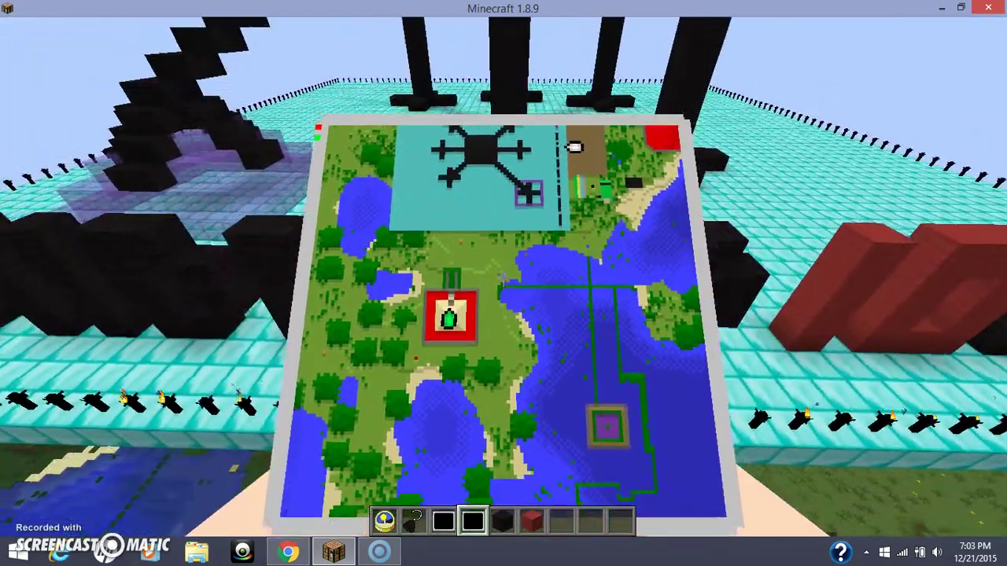
{"action": "left_click", "coordinate": [503, 277]}
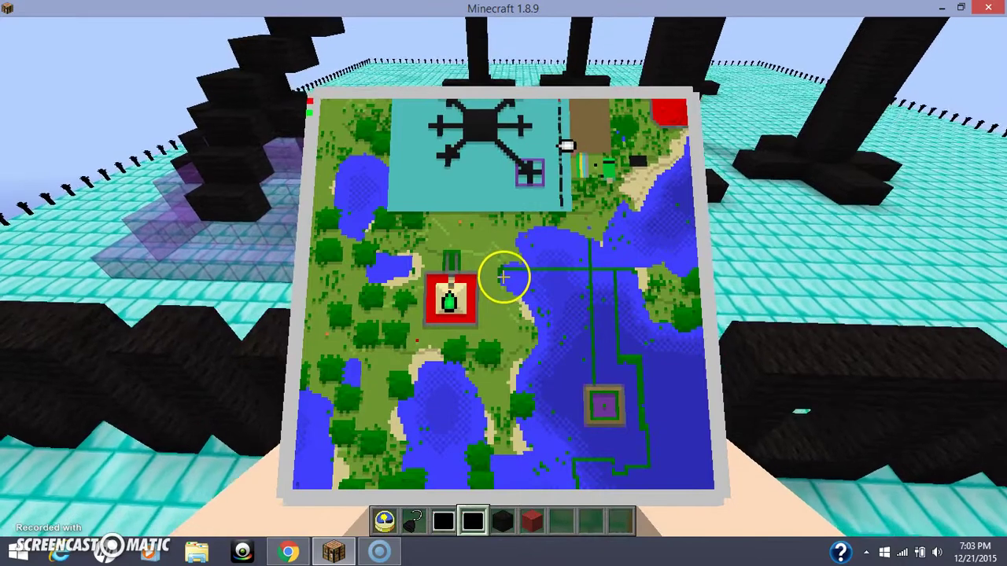
{"action": "scroll", "coordinate": [503, 277], "scroll_direction": "down", "scroll_amount": 1}
{"action": "scroll", "coordinate": [504, 277], "scroll_direction": "down", "scroll_amount": 1}
{"action": "right_click", "coordinate": [503, 276]}
Bring up the creative inventory and switch to the survival inventory view
{"action": "key", "text": "e"}
{"action": "left_click", "coordinate": [625, 397]}
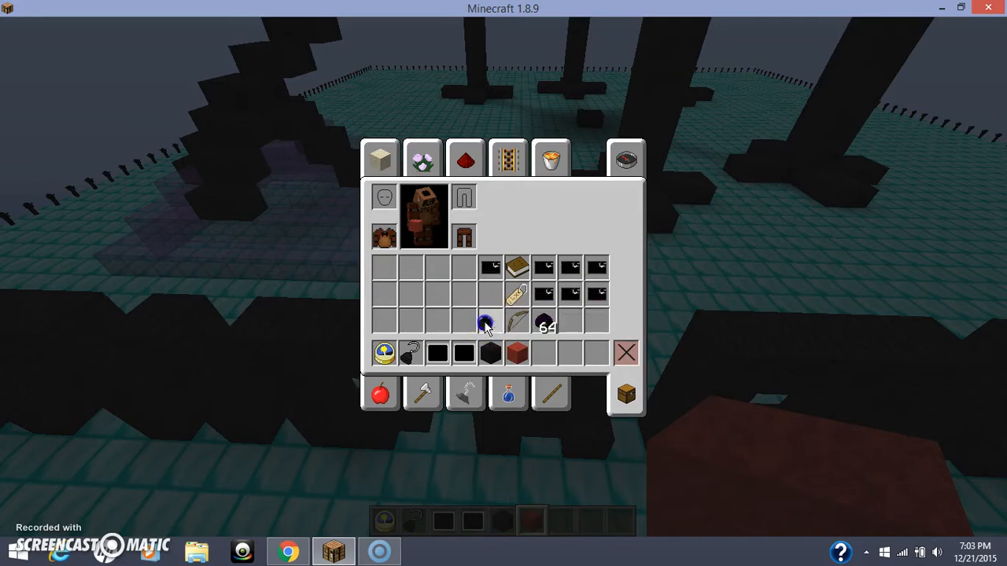
Wear the Freddy Fazbear Head as a helmet, pause the game, and switch to the YouTube video in Chrome
{"action": "left_click", "coordinate": [387, 200]}
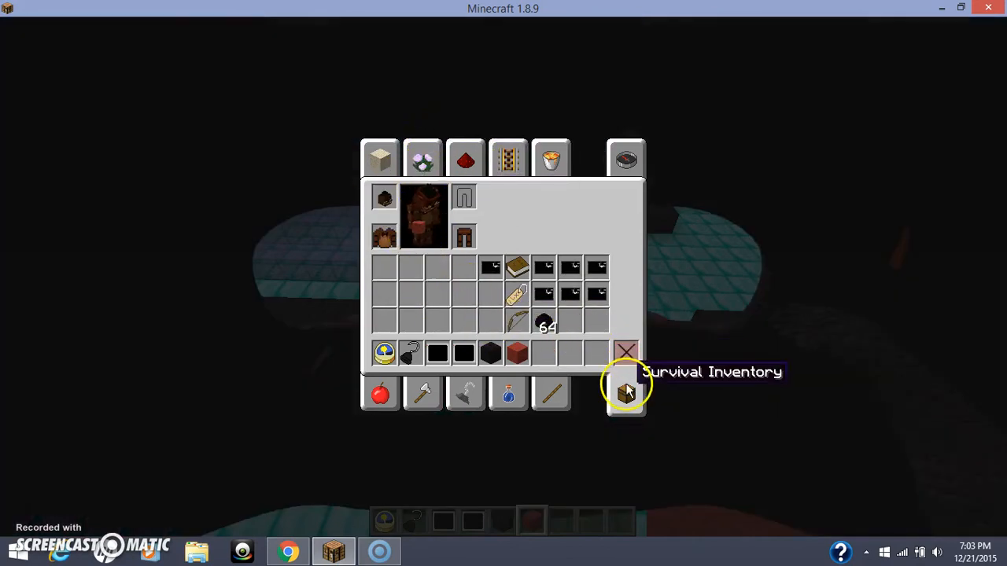
{"action": "key", "text": "Escape"}
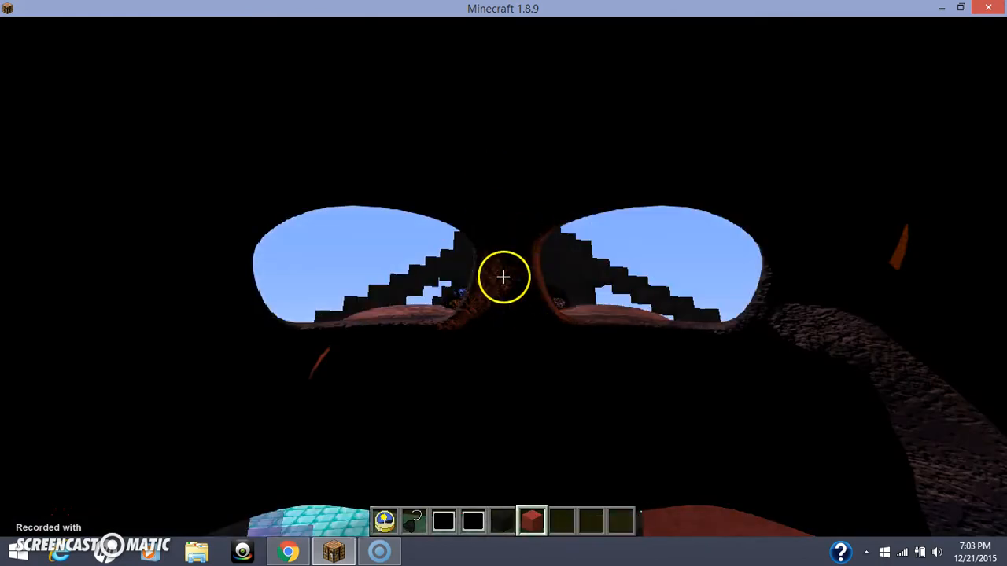
{"action": "key", "text": "Escape"}
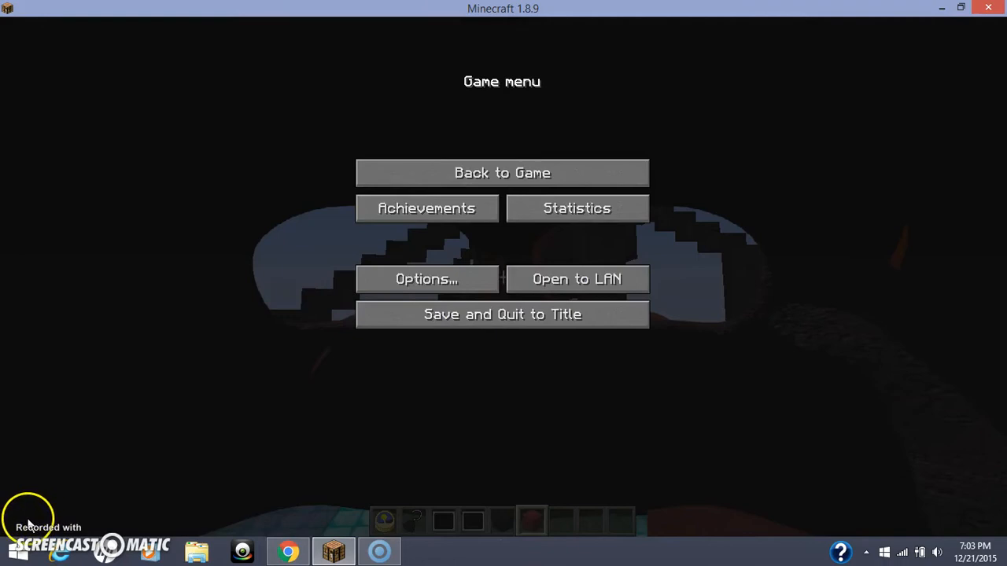
{"action": "key", "text": "alt+Tab"}
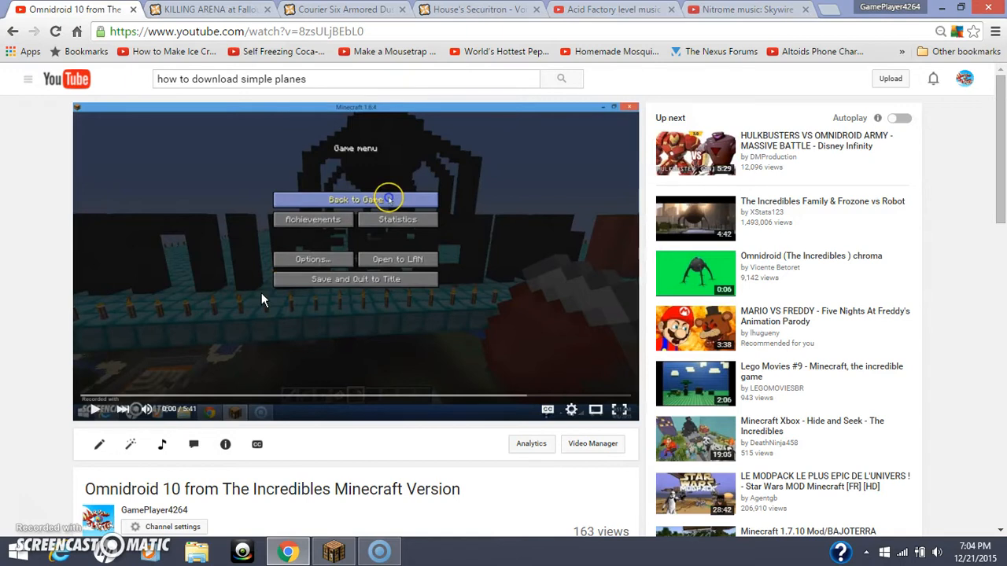
Play the older Omnidroid video, skip to about 0:10, pausing and resuming
{"action": "left_click", "coordinate": [261, 293]}
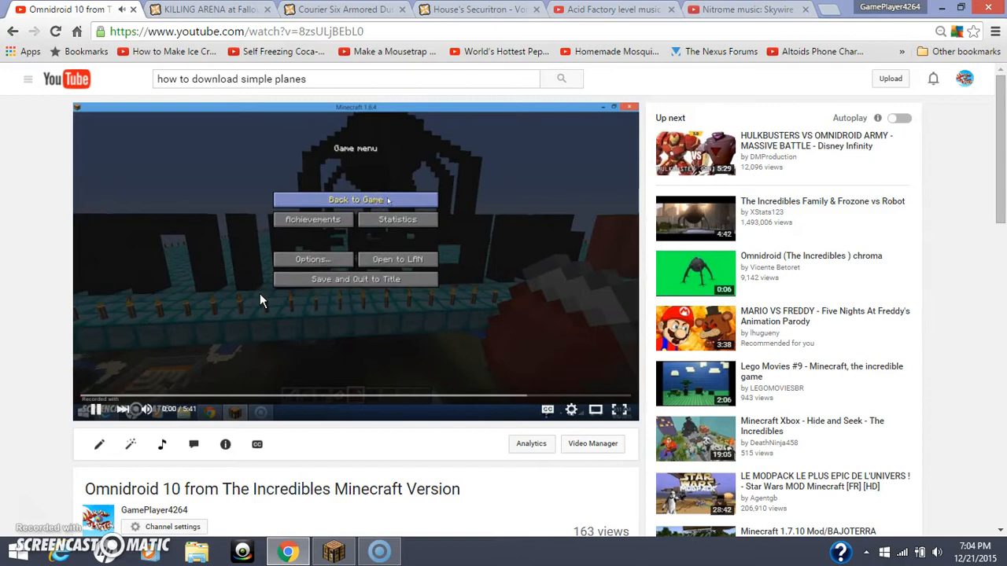
{"action": "left_click", "coordinate": [98, 396]}
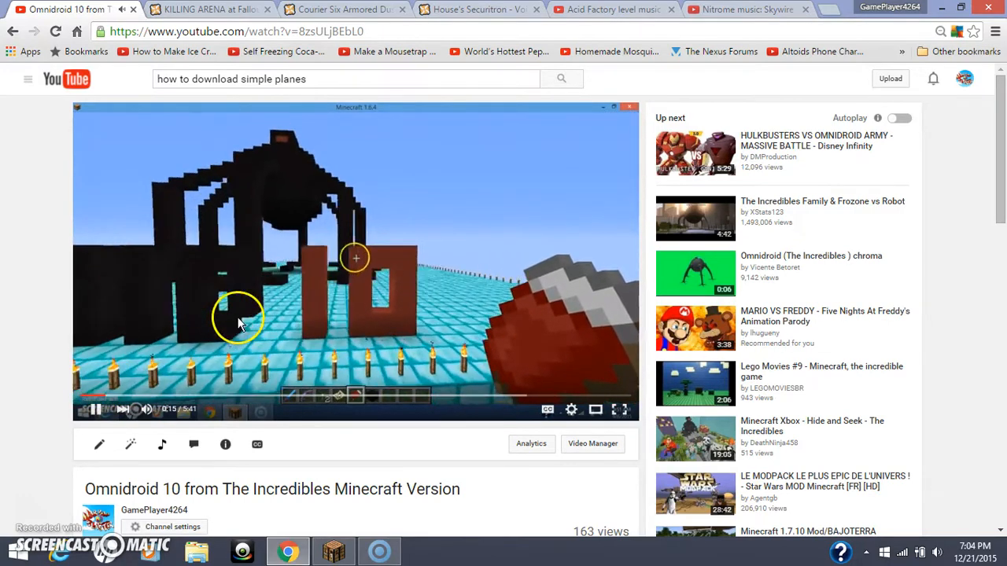
{"action": "left_click", "coordinate": [287, 307]}
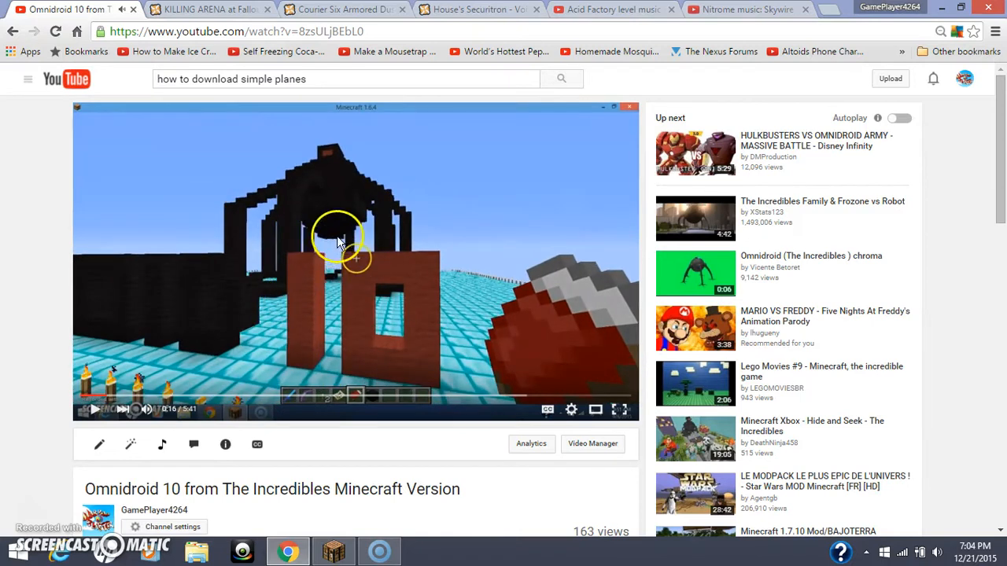
{"action": "left_click", "coordinate": [337, 277]}
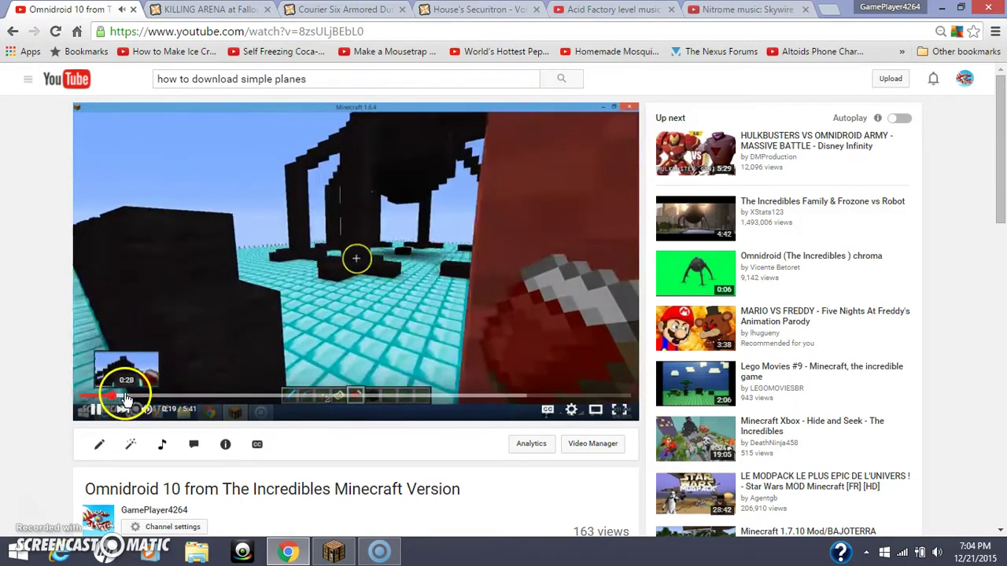
Jump the video ahead to about 0:26, 0:49 and 1:13, ending paused at 1:14
{"action": "left_click", "coordinate": [128, 399]}
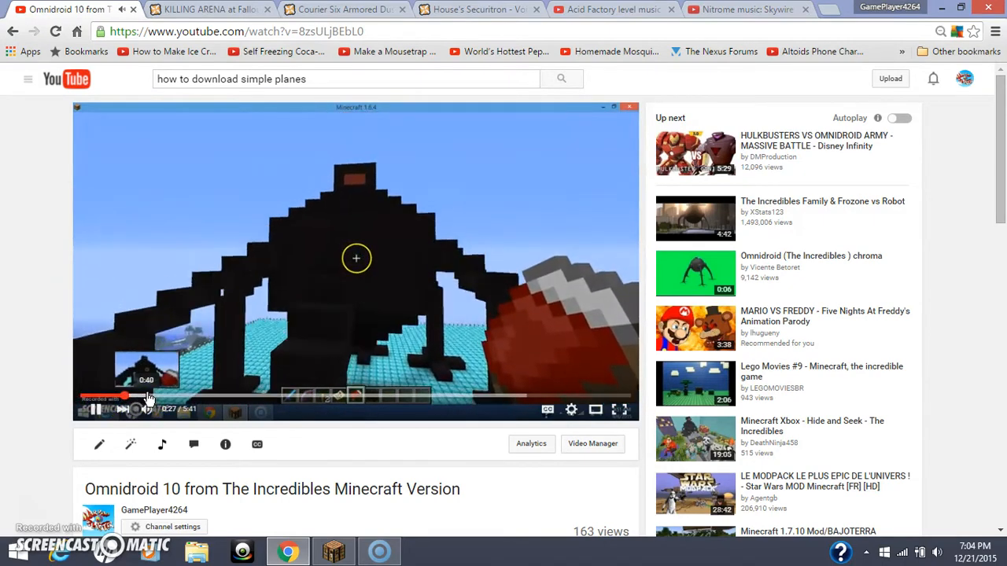
{"action": "left_click", "coordinate": [191, 342]}
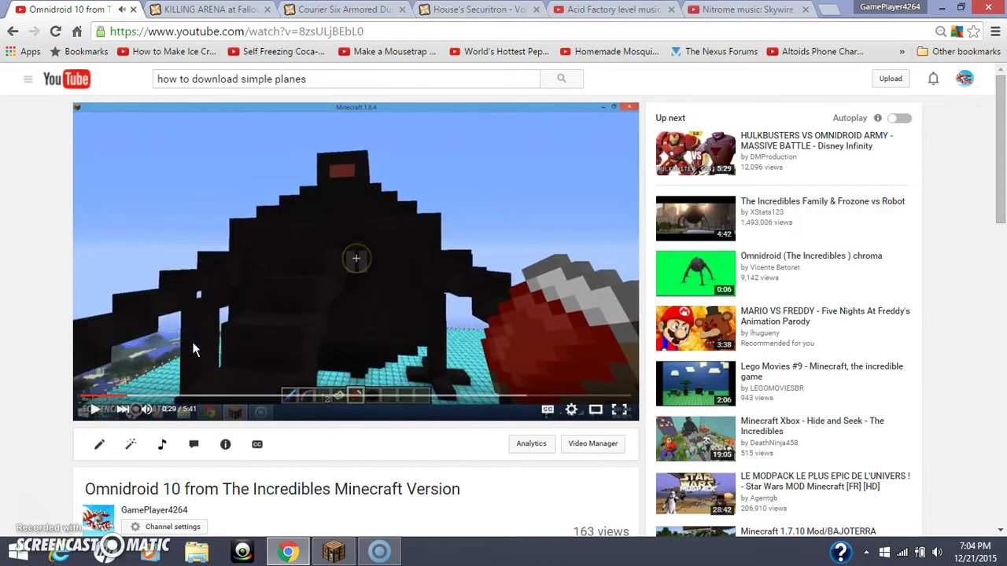
{"action": "left_click", "coordinate": [161, 399]}
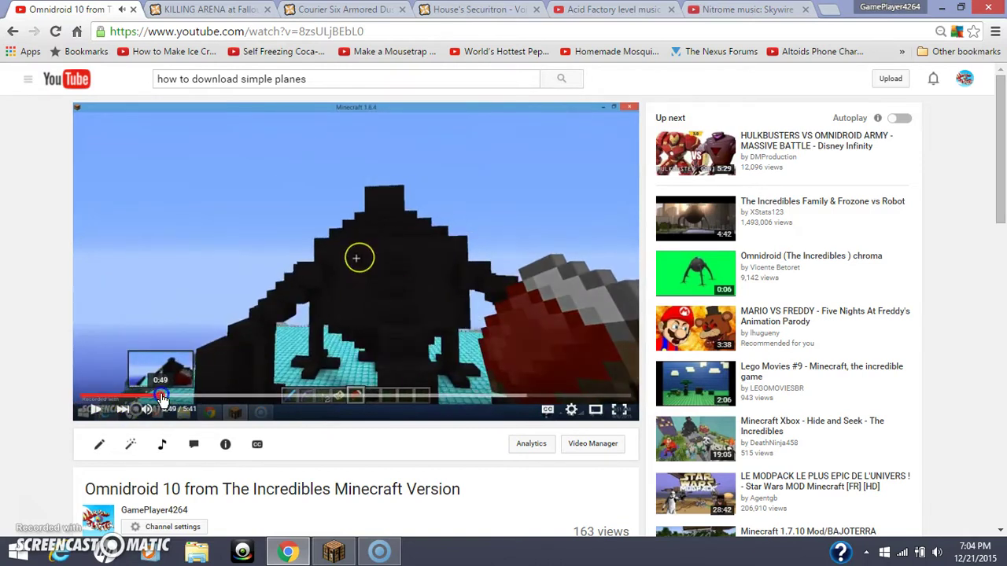
{"action": "left_click", "coordinate": [161, 399]}
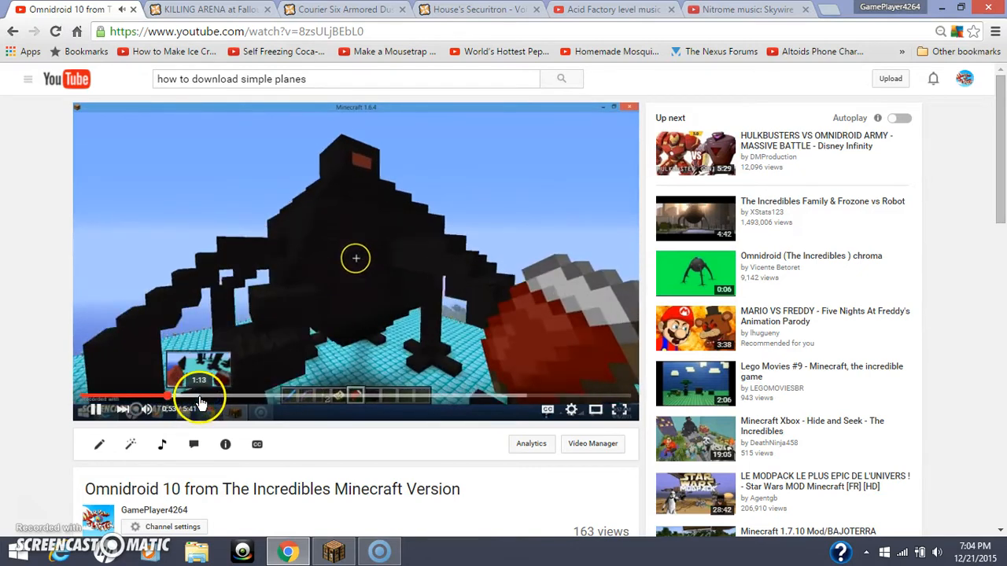
{"action": "left_click", "coordinate": [201, 399]}
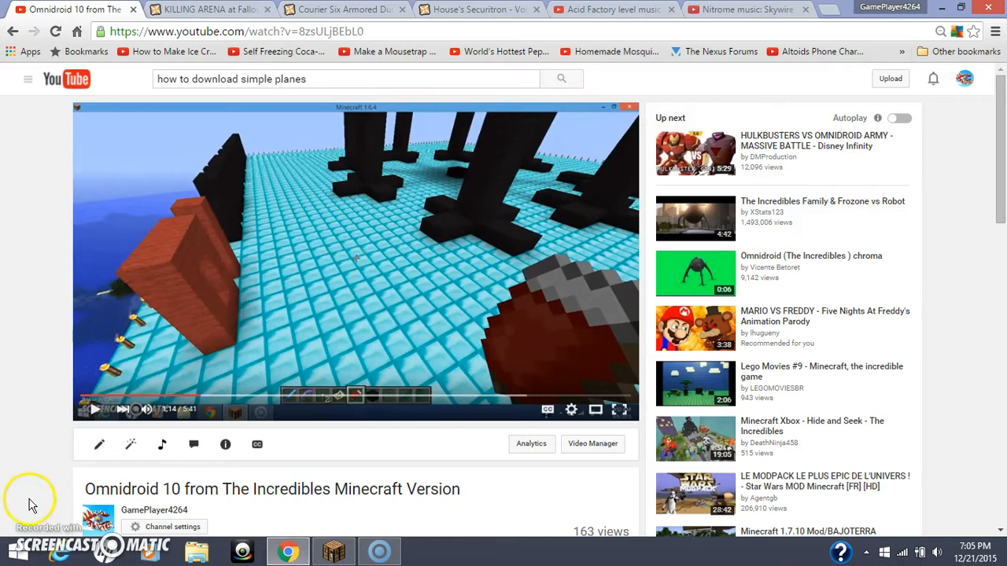
Switch back to the Minecraft window showing the robot over the diamond platform
{"action": "key", "text": "alt+Tab"}
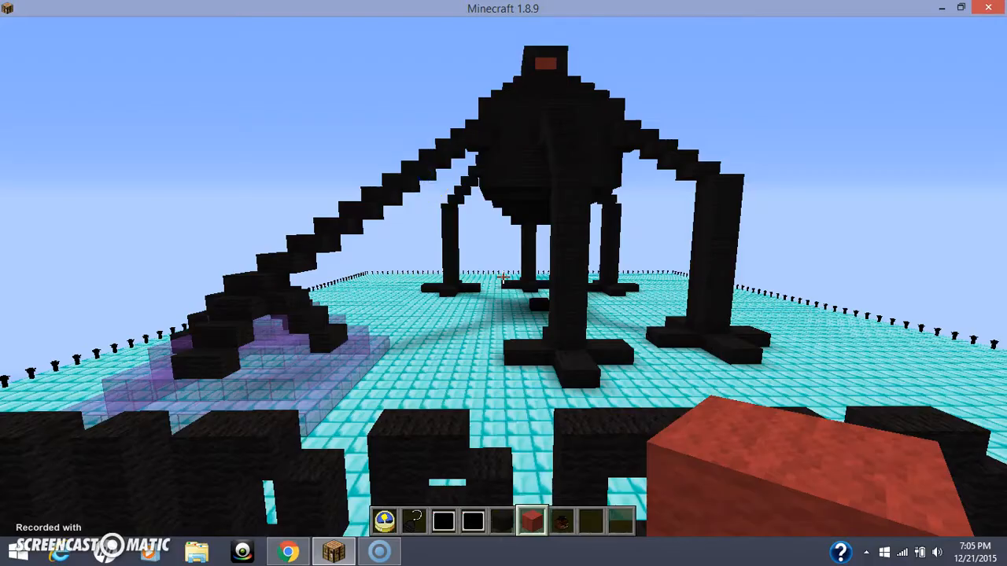